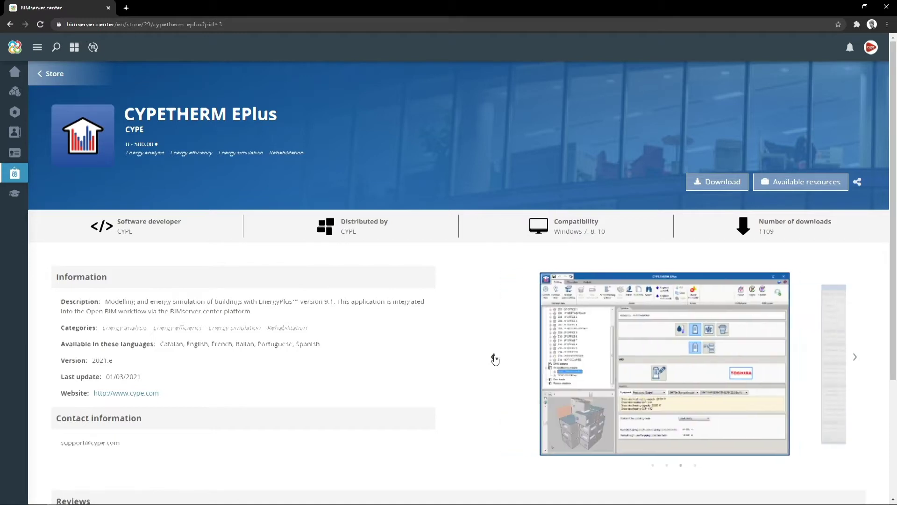
pyautogui.click(494, 359)
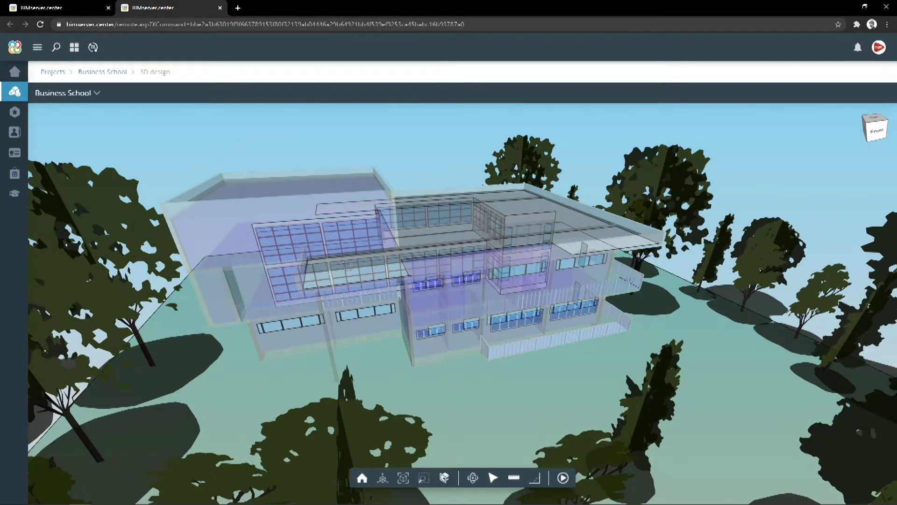
# Make the Architectural Model - CYPE Architecture layer transparent and show Modelo analítico in the Business School 3D view
pyautogui.moveTo(347, 265); pyautogui.dragTo(503, 304)
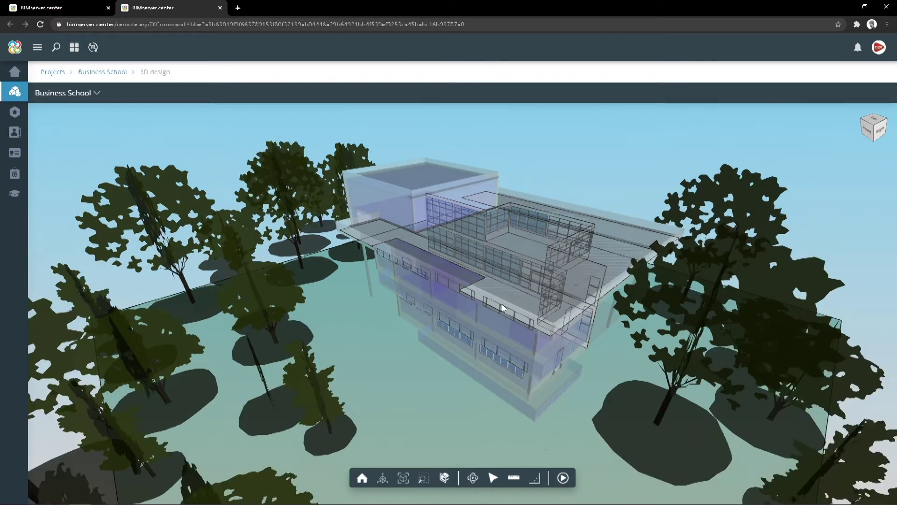
pyautogui.click(563, 477)
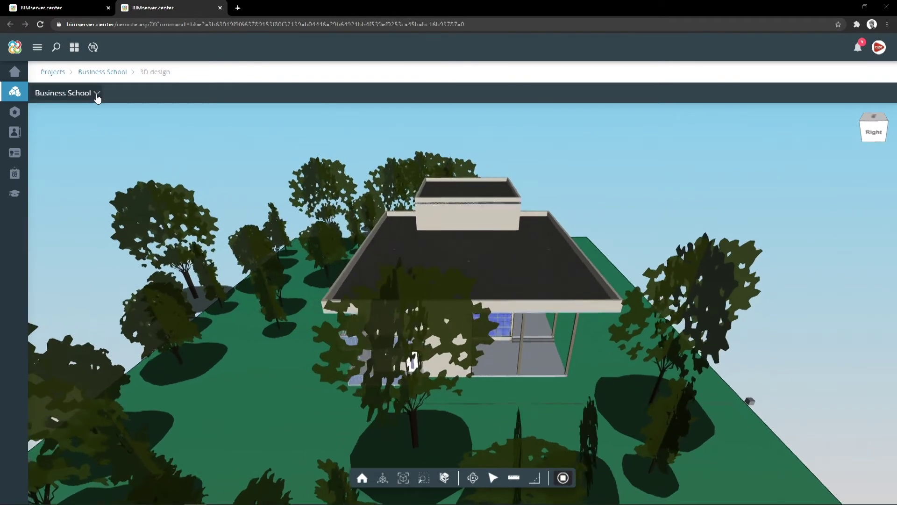
pyautogui.click(98, 96)
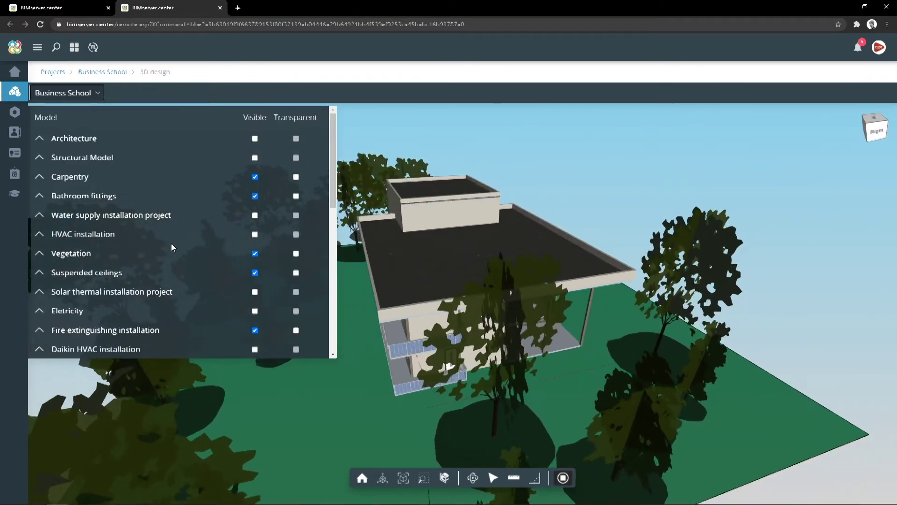
pyautogui.scroll(-3, 172, 247)
pyautogui.scroll(-2, 174, 255)
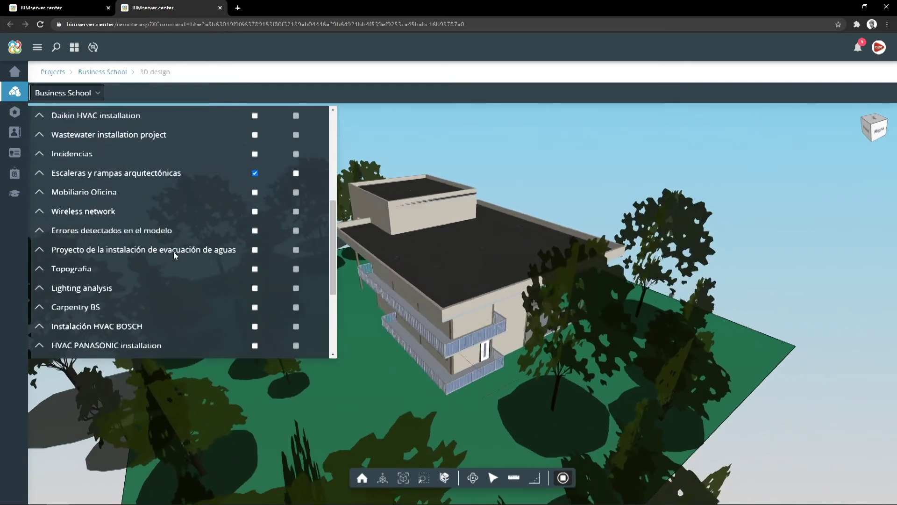
pyautogui.scroll(-1, 176, 255)
pyautogui.scroll(-1, 173, 254)
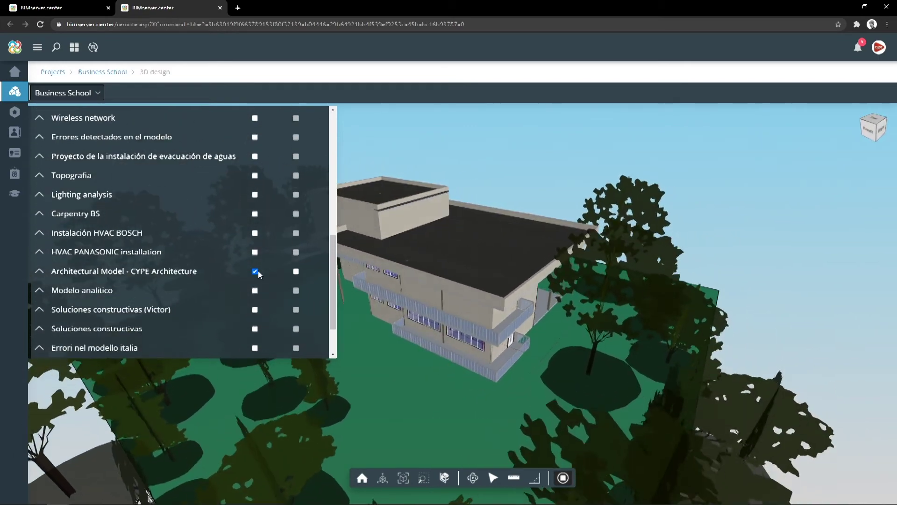
pyautogui.click(296, 272)
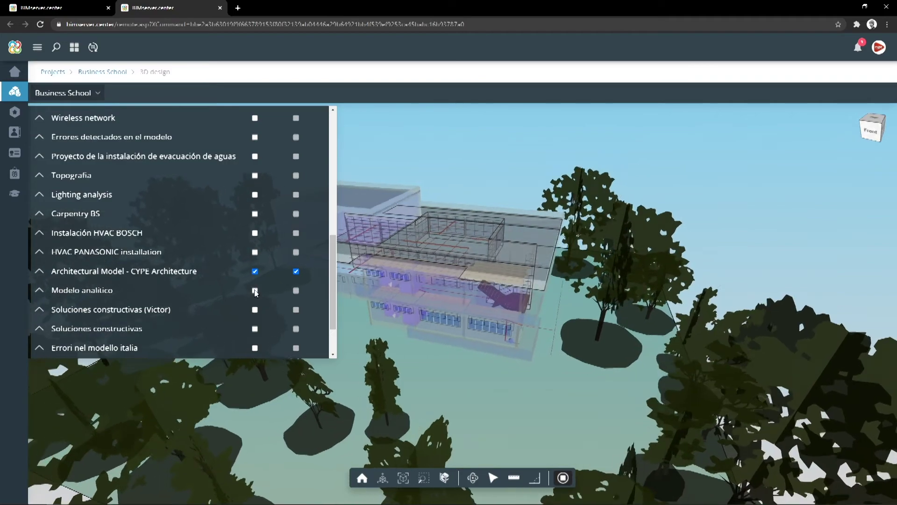
pyautogui.click(255, 290)
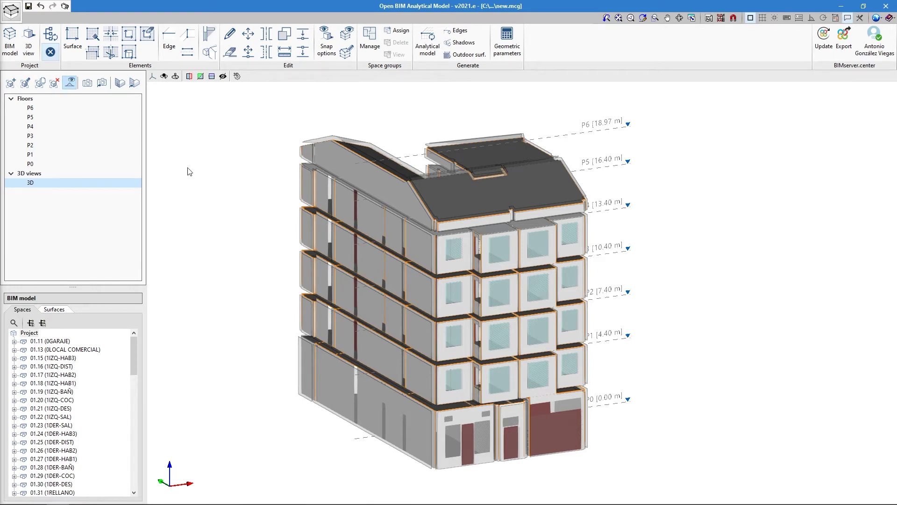
# In Open BIM Analytical Model, cut the building's 3D view with a horizontal section plane and lower the plane slightly
pyautogui.click(211, 77)
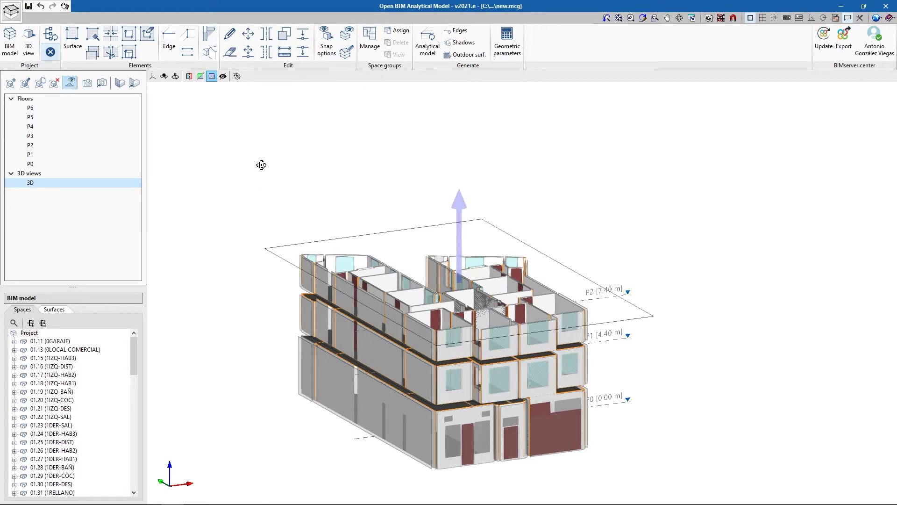
pyautogui.keyDown('shift'); pyautogui.moveTo(260, 166); pyautogui.dragTo(242, 169, button='middle'); pyautogui.keyUp('shift')
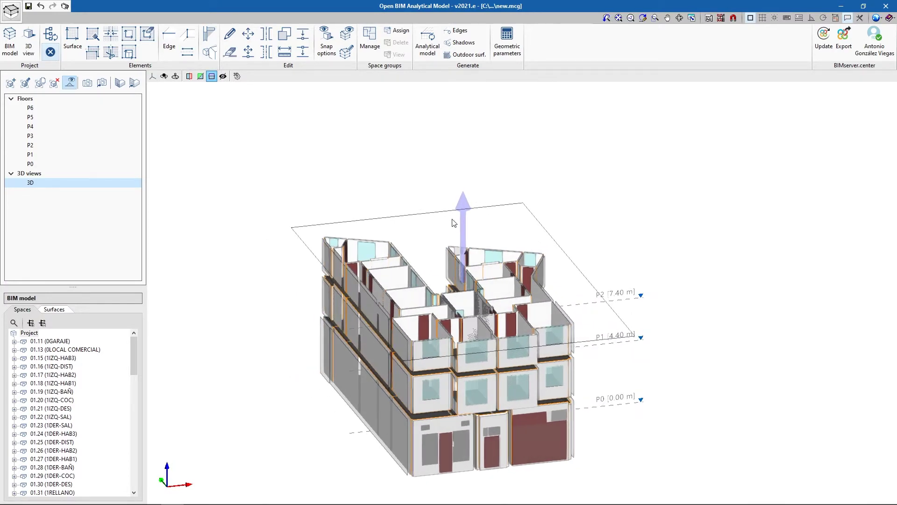
pyautogui.moveTo(463, 222)
pyautogui.mouseDown()
pyautogui.moveTo(462, 136)
pyautogui.moveTo(467, 234)
pyautogui.mouseUp()
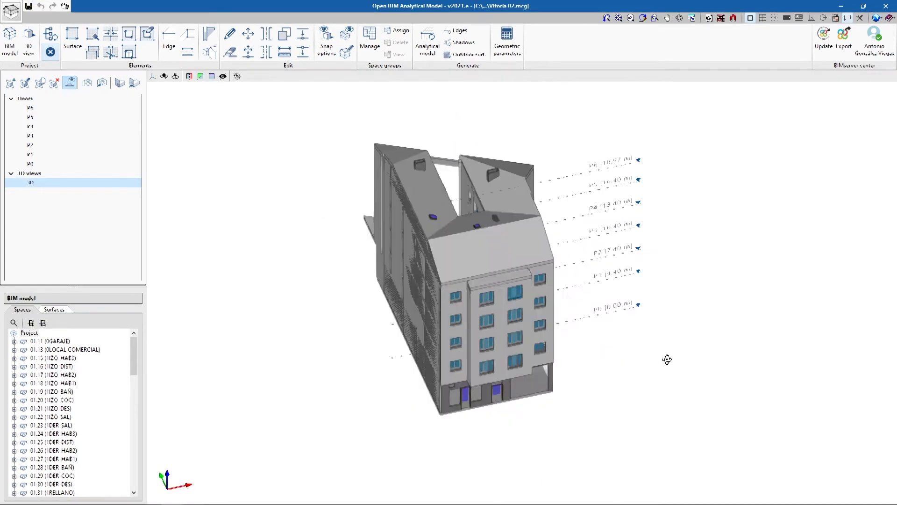
# Show the analytical model and inspect the surface properties and 3D preview of an external wall on the building's side
pyautogui.click(347, 34)
pyautogui.click(228, 36)
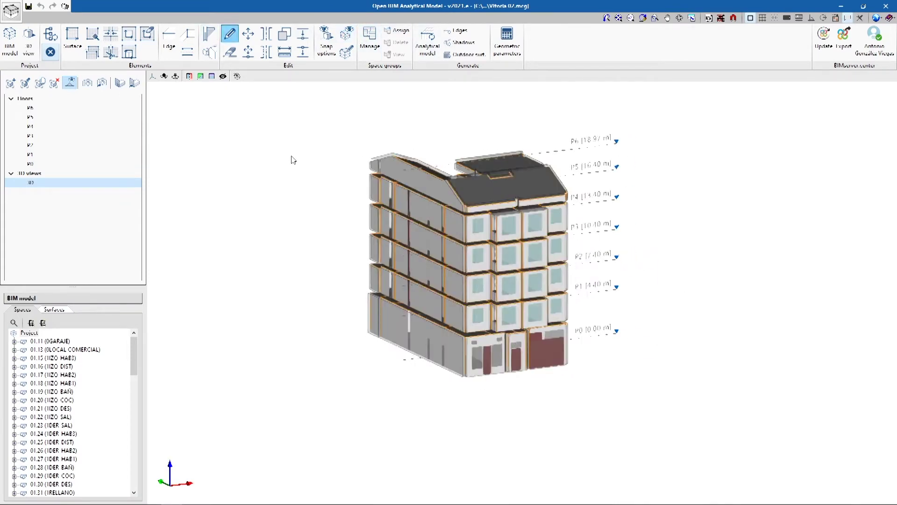
pyautogui.click(427, 304)
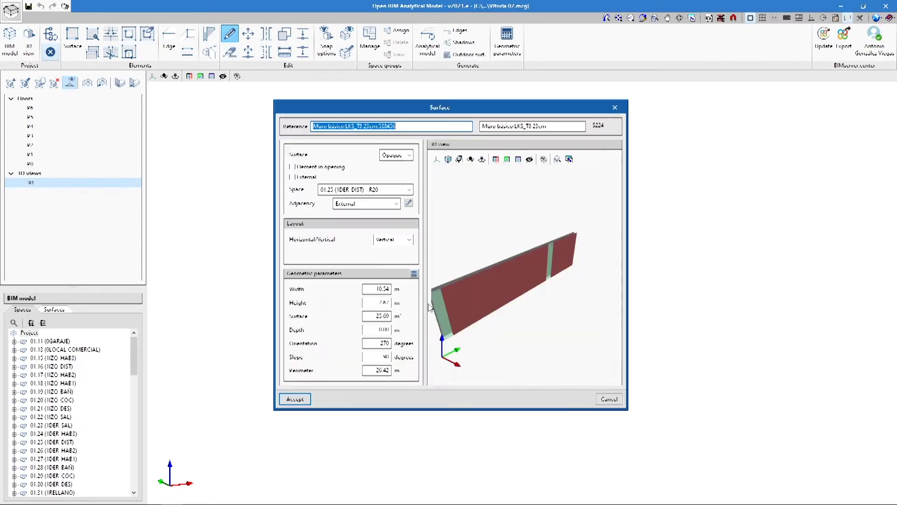
pyautogui.keyDown('shift'); pyautogui.moveTo(448, 297); pyautogui.dragTo(572, 239, button='middle'); pyautogui.keyUp('shift')
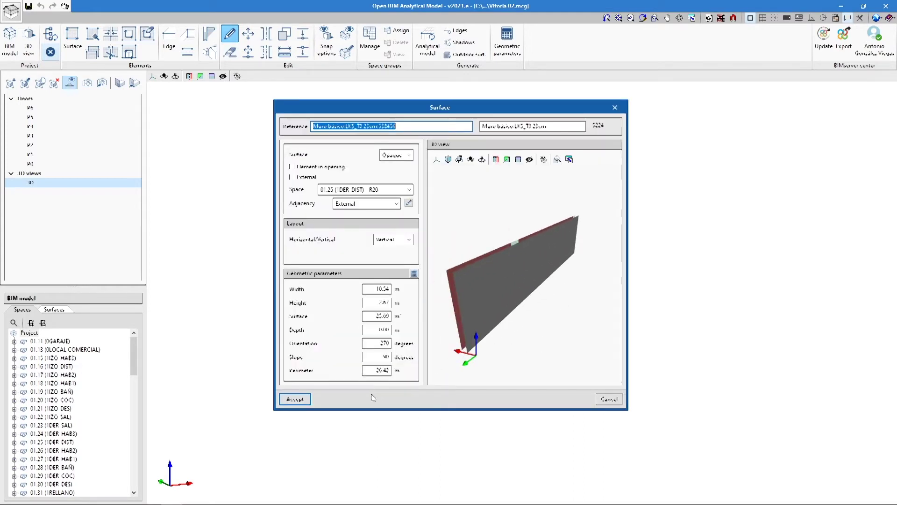
pyautogui.click(292, 399)
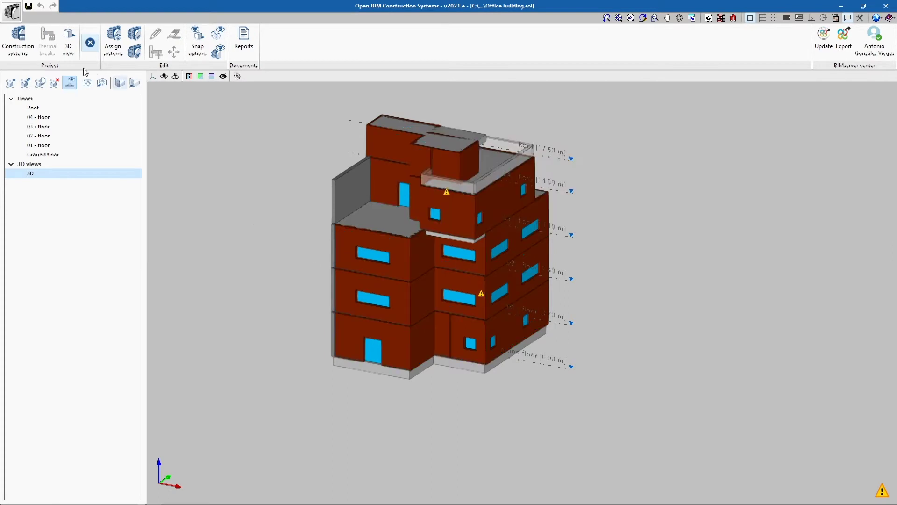
# In Open BIM Construction Systems, export the building's contribution to BIMserver.center with the file name Construction systems
pyautogui.click(20, 53)
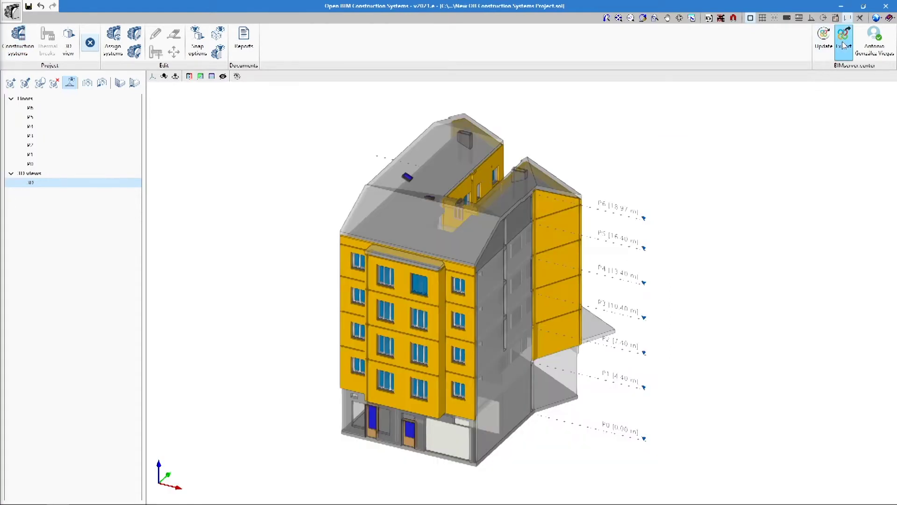
pyautogui.click(844, 44)
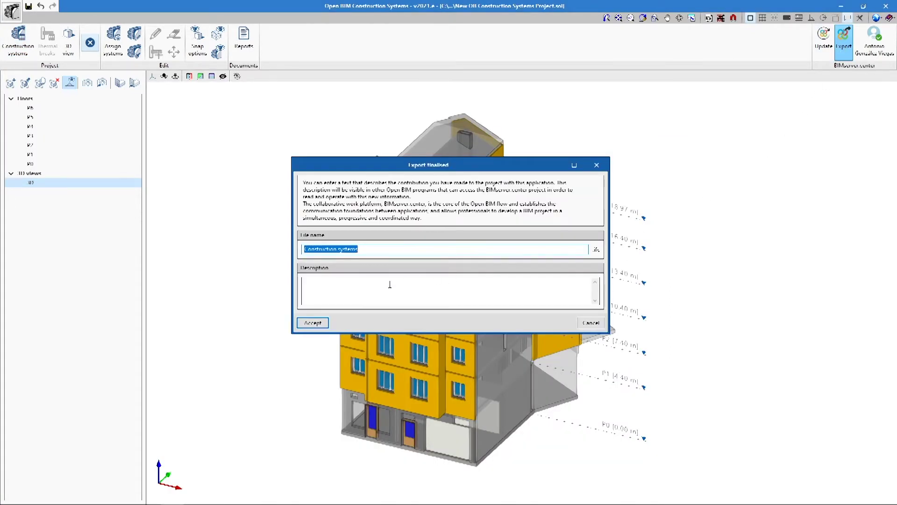
pyautogui.click(306, 323)
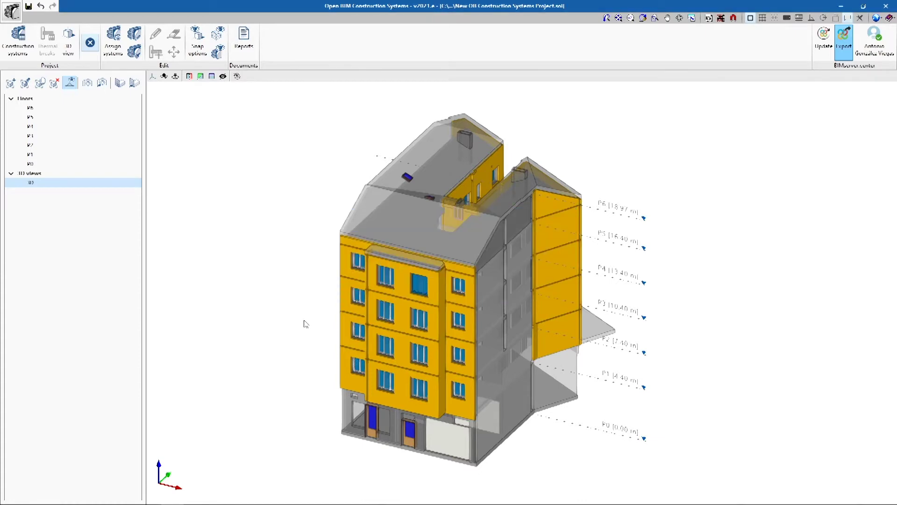
pyautogui.click(450, 281)
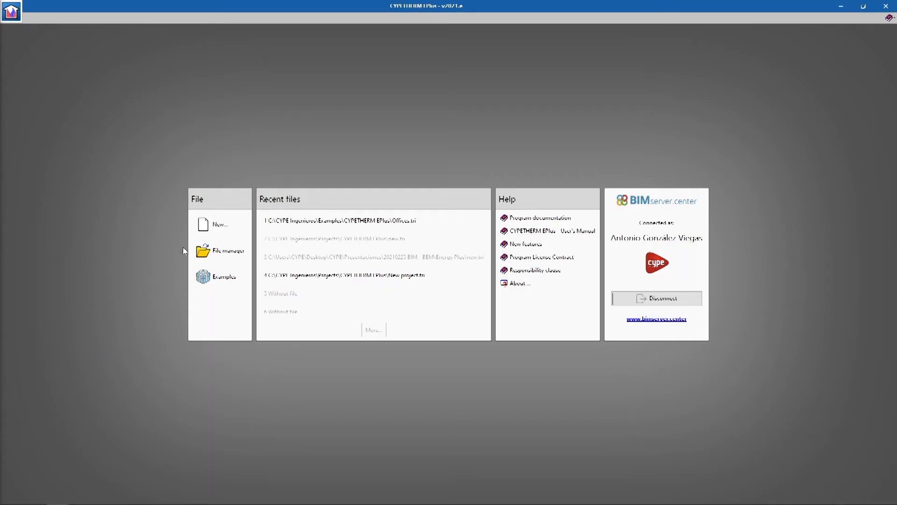
# In CYPETHERM EPlus, create a new job with the file name new, linked to the BIMserver.center project 20210225 test
pyautogui.click(214, 228)
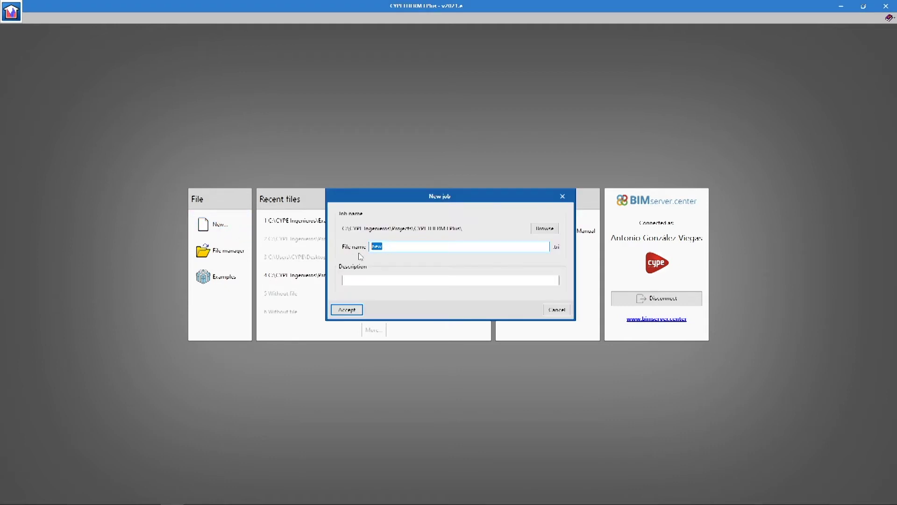
pyautogui.click(357, 311)
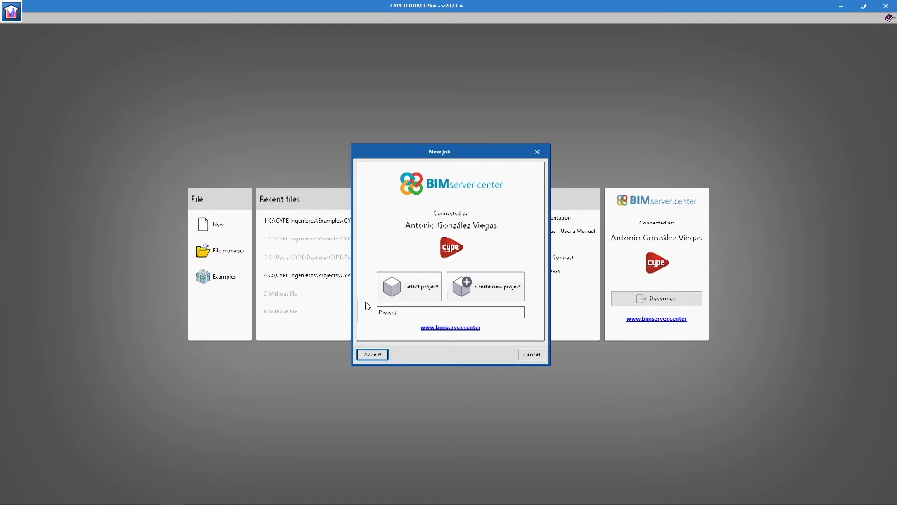
pyautogui.click(394, 292)
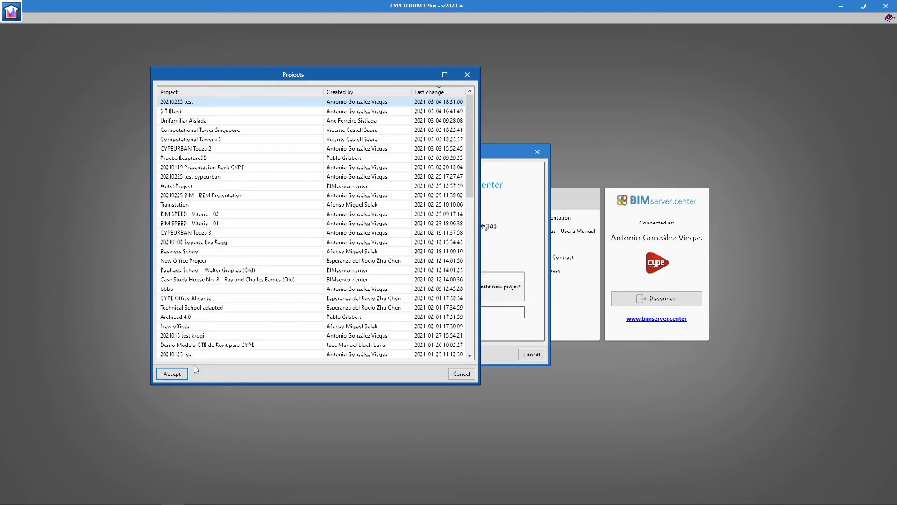
pyautogui.click(172, 374)
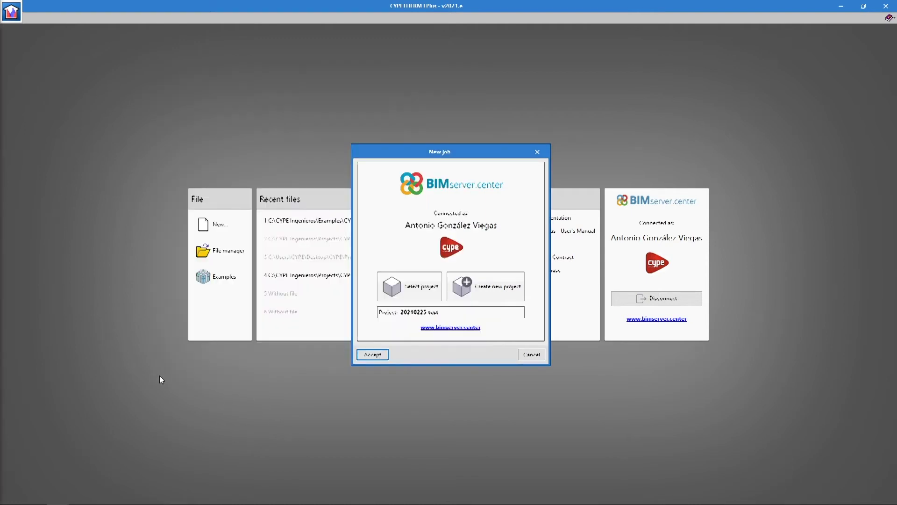
pyautogui.click(375, 356)
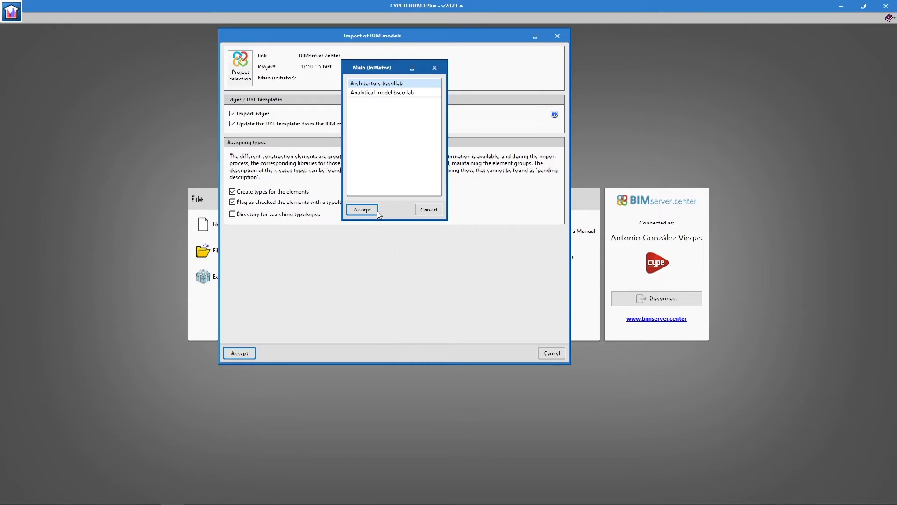
# Import the BIM model with Analytical model.bscollab as the main initiator, including the Open BIM Construction Systems file
pyautogui.click(388, 93)
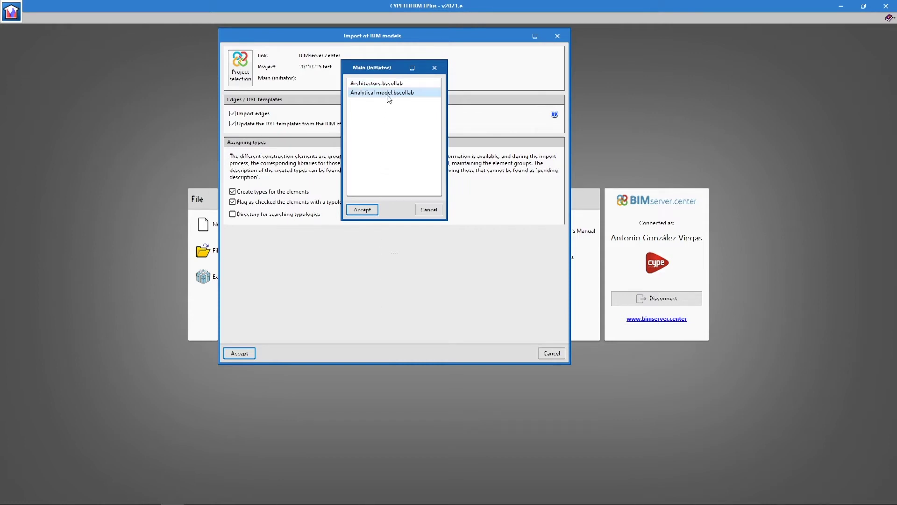
pyautogui.click(363, 210)
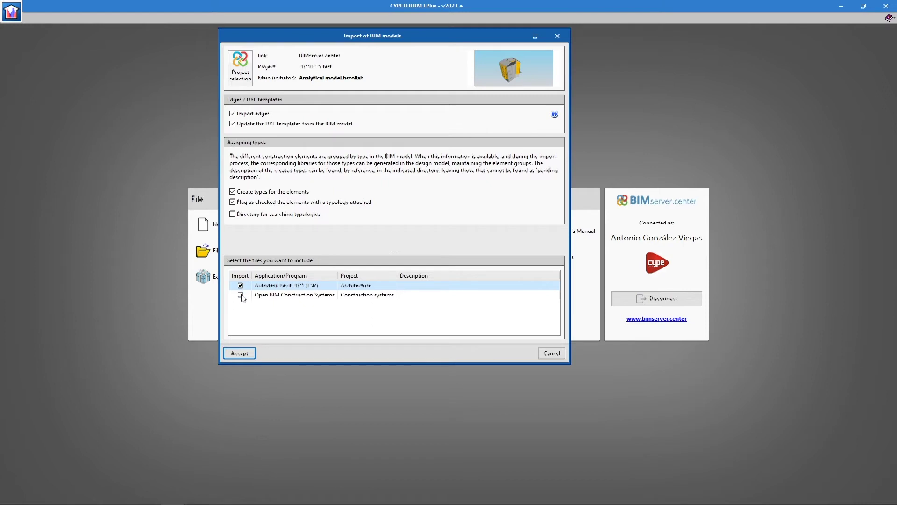
pyautogui.click(241, 296)
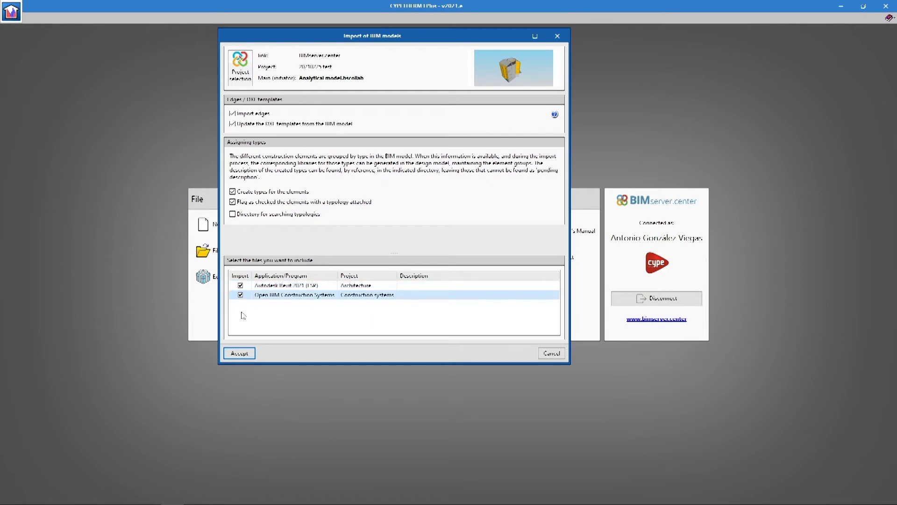
pyautogui.click(232, 214)
pyautogui.click(232, 214)
pyautogui.click(239, 353)
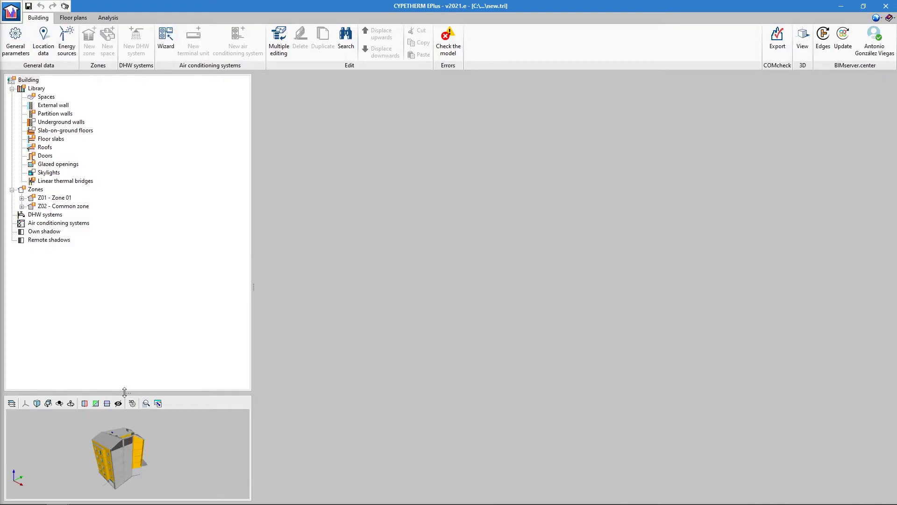
# Enlarge the building's 3D preview and collapse the Library and Zones branches of the building tree
pyautogui.moveTo(124, 391); pyautogui.dragTo(124, 255)
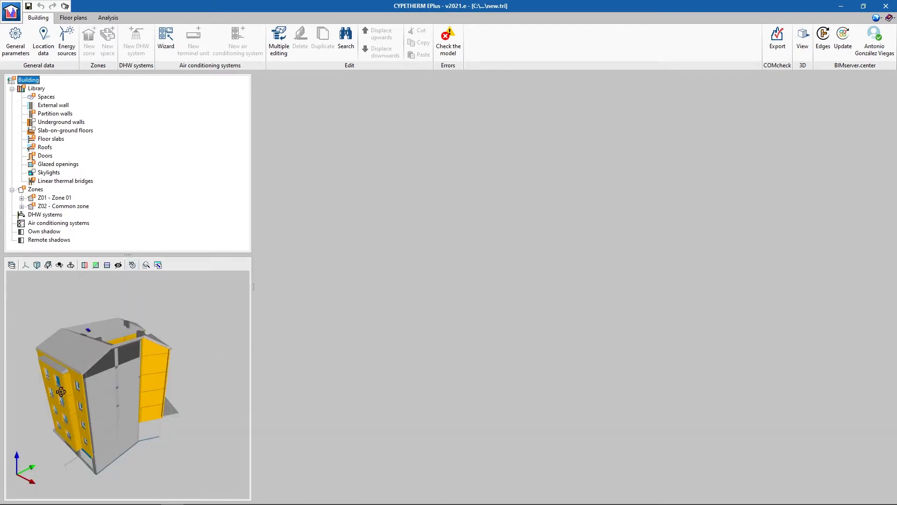
pyautogui.moveTo(61, 391); pyautogui.dragTo(66, 373)
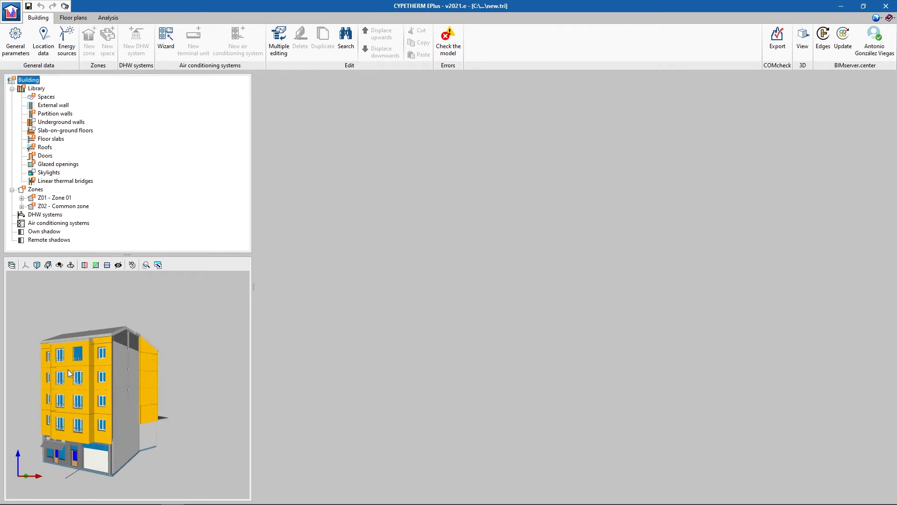
pyautogui.click(12, 88)
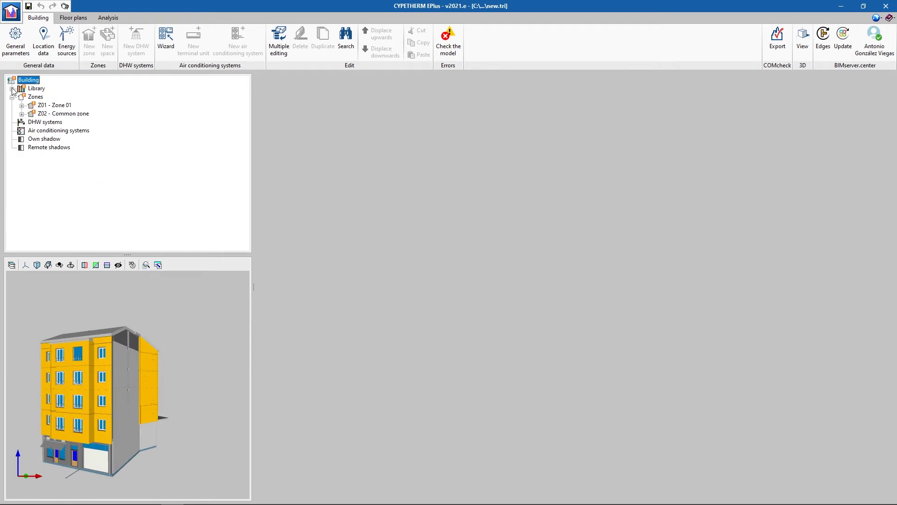
pyautogui.click(12, 97)
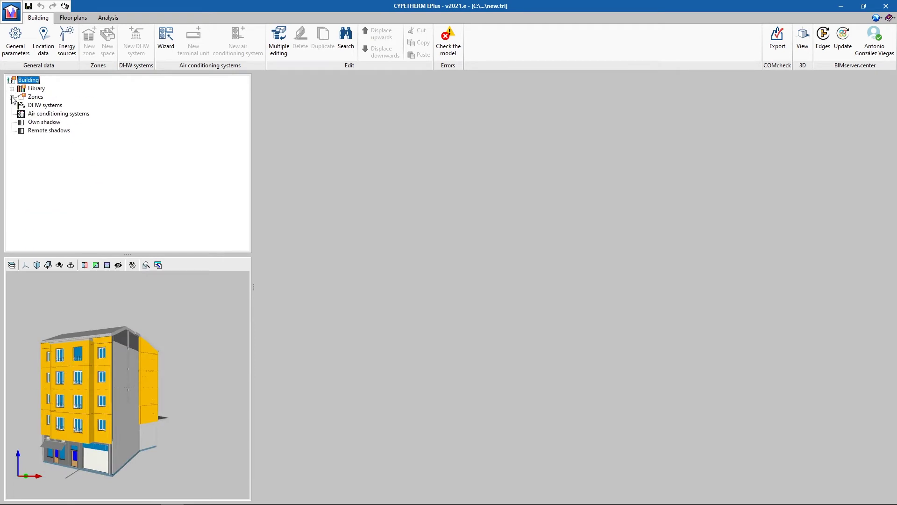
# Review the general parameters: condensation check, envelope air permeability, and the daily DHW demand options for the total building and by thermal zone
pyautogui.click(21, 54)
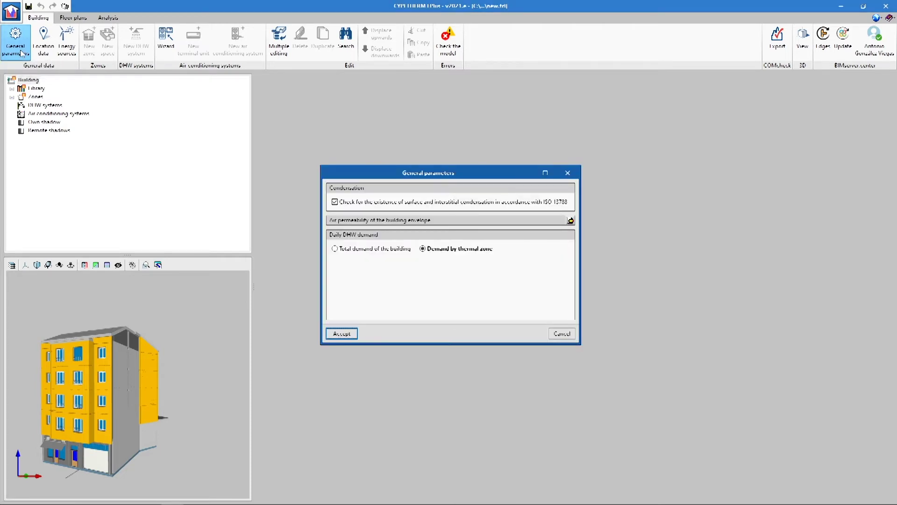
pyautogui.click(335, 202)
pyautogui.click(570, 220)
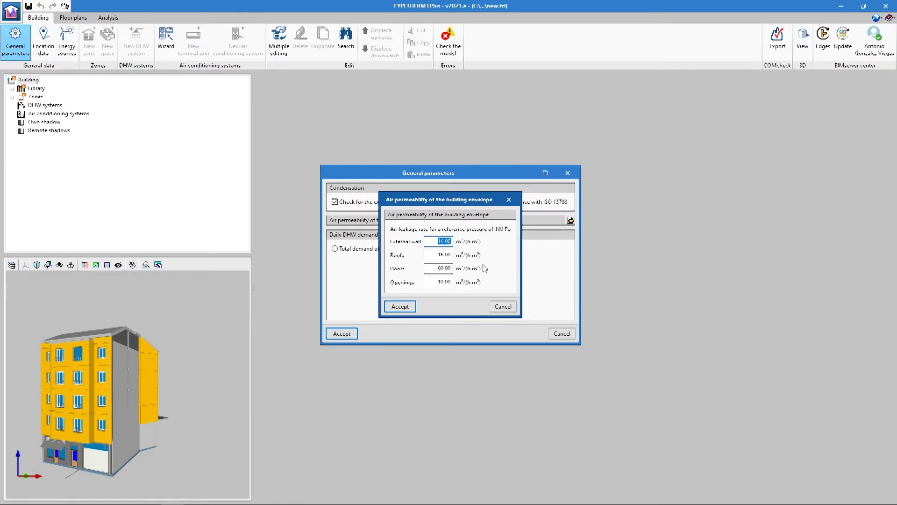
pyautogui.click(405, 308)
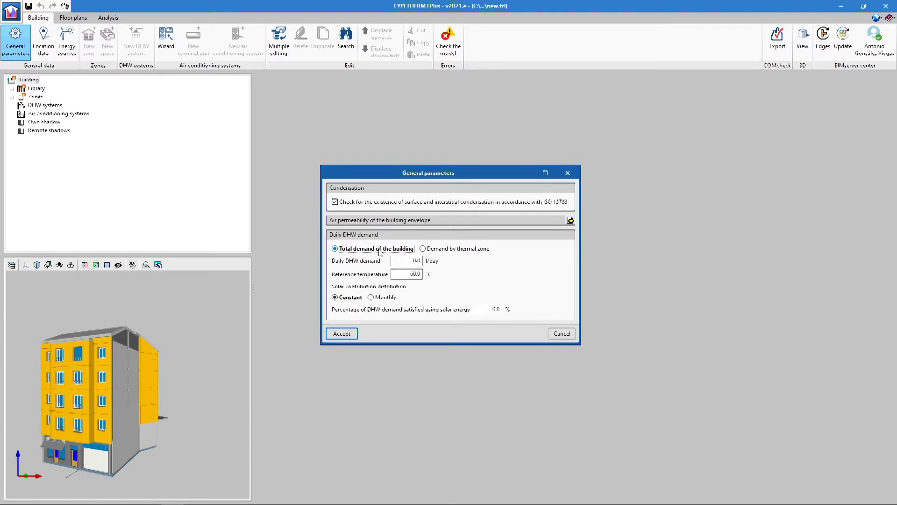
pyautogui.click(395, 260)
pyautogui.click(456, 250)
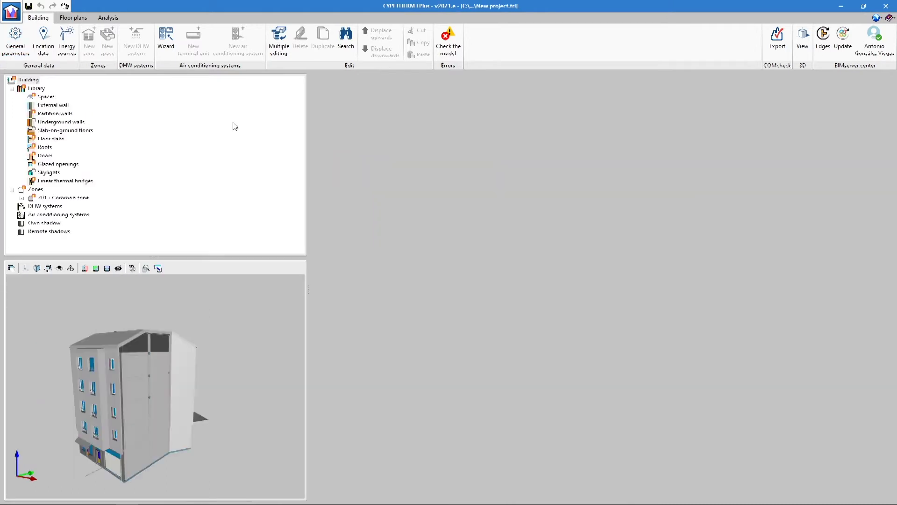
# Review the project's location and climate data, the energy conversion factors and the options for final electrical energy generated and auto-consumed
pyautogui.click(44, 46)
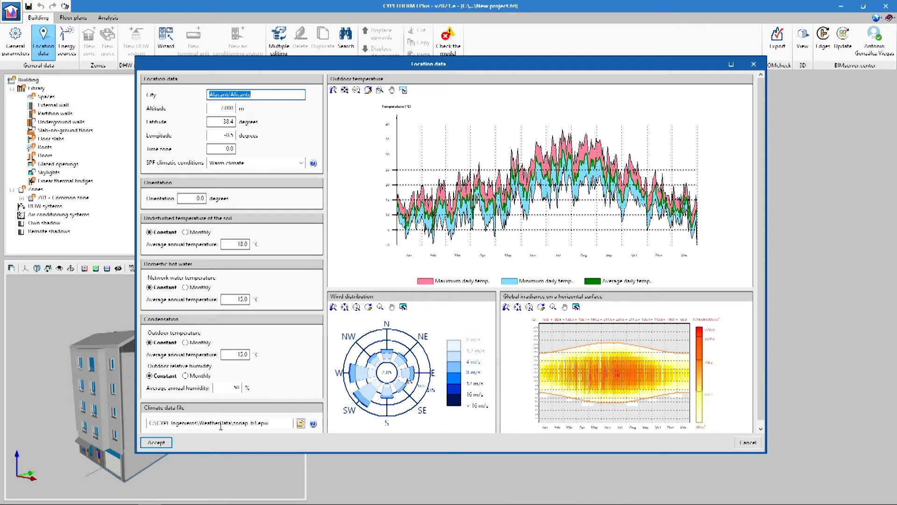
pyautogui.click(163, 444)
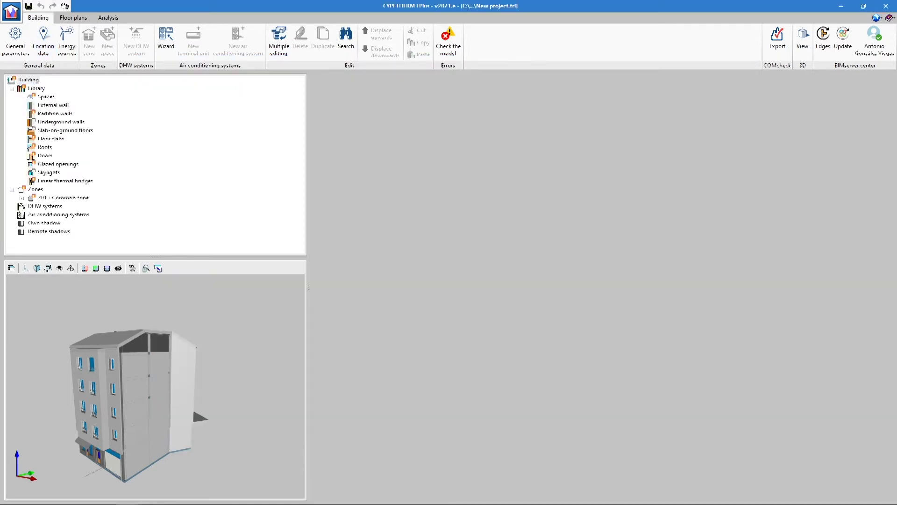
pyautogui.click(69, 49)
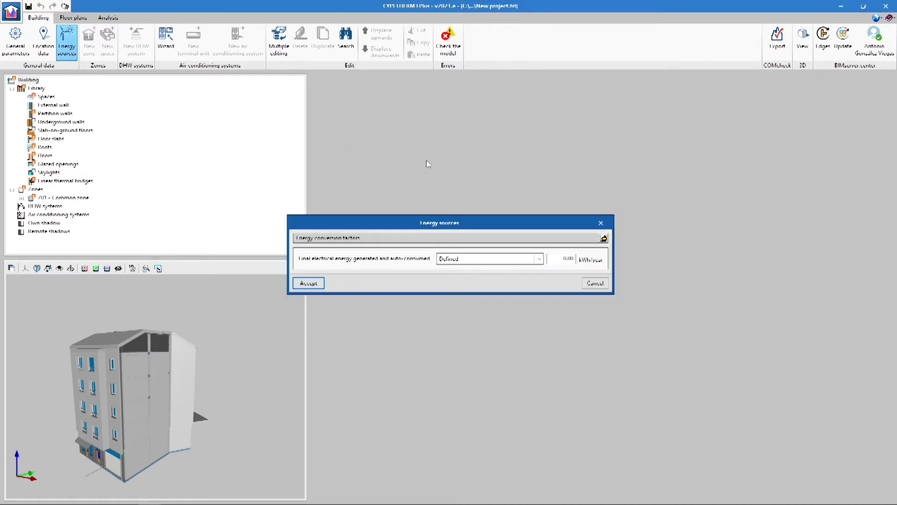
pyautogui.click(604, 239)
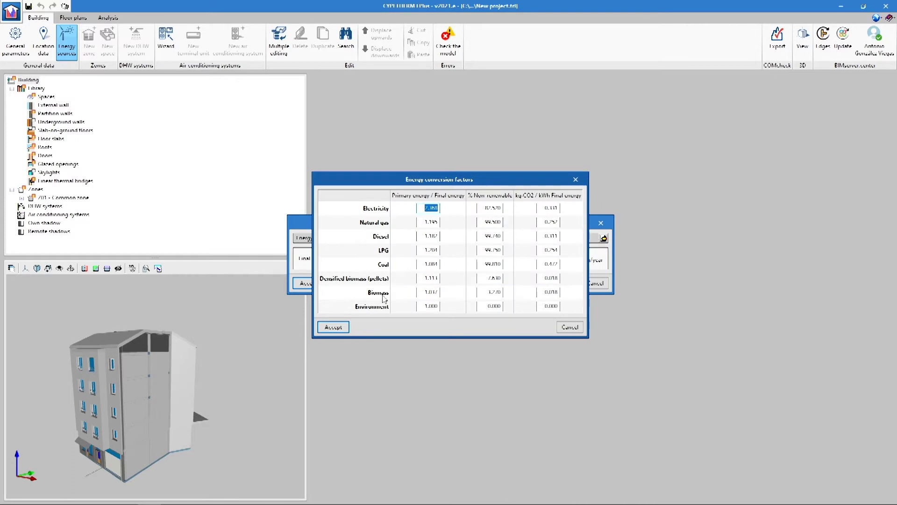
pyautogui.click(341, 328)
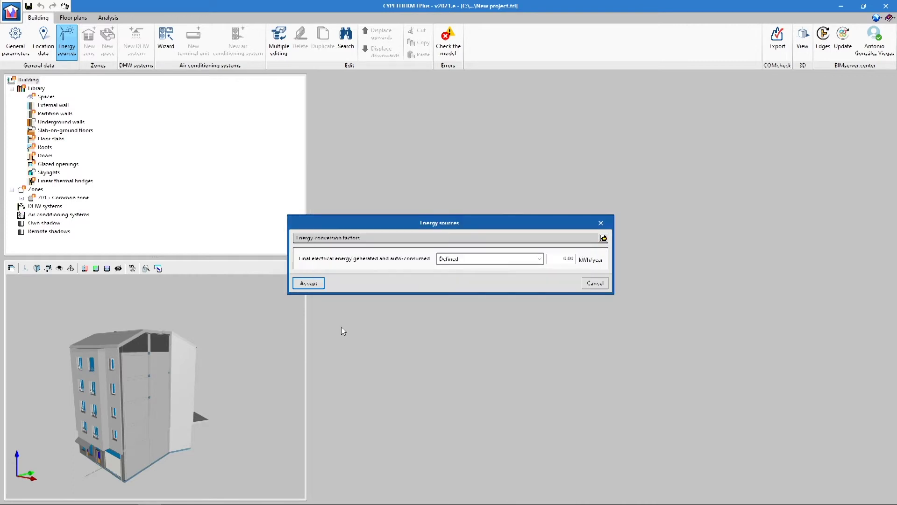
pyautogui.click(540, 259)
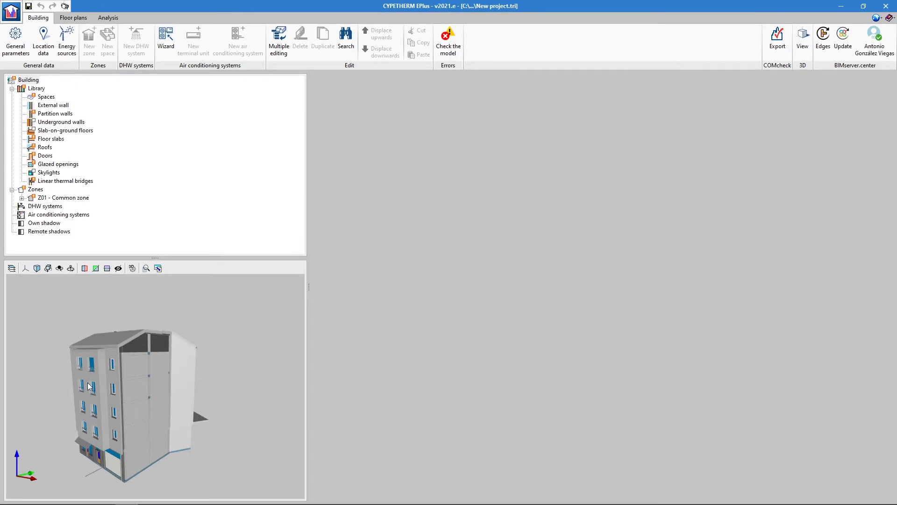
# Look through the library's spaces, external walls, partition walls, underground walls, slab-on-ground floors and floor slabs
pyautogui.click(46, 97)
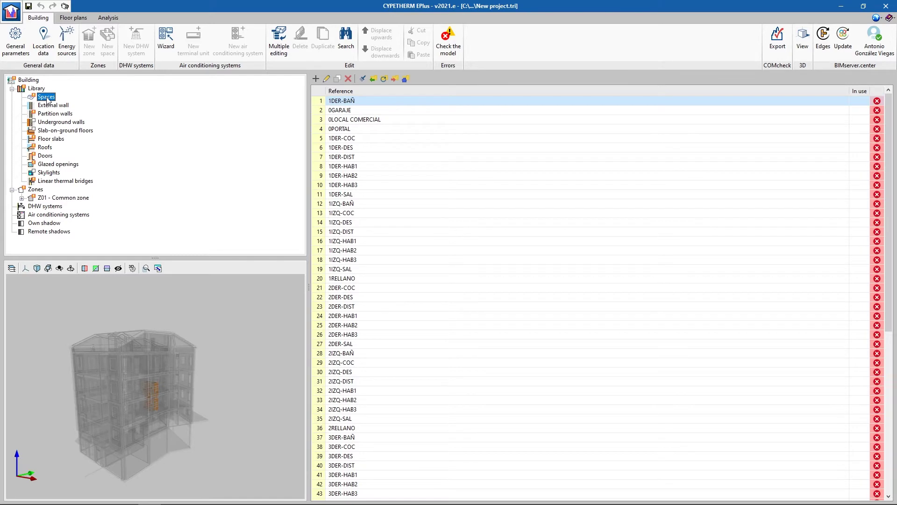
pyautogui.click(57, 107)
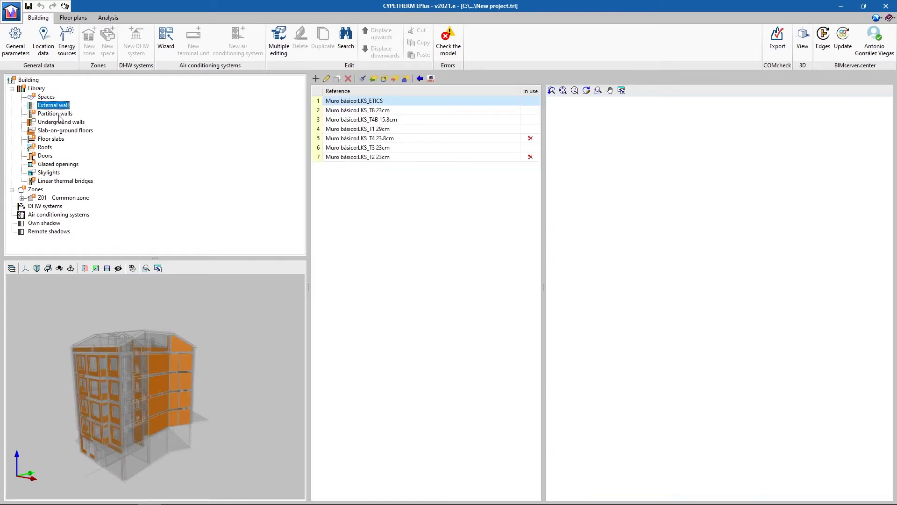
pyautogui.click(55, 114)
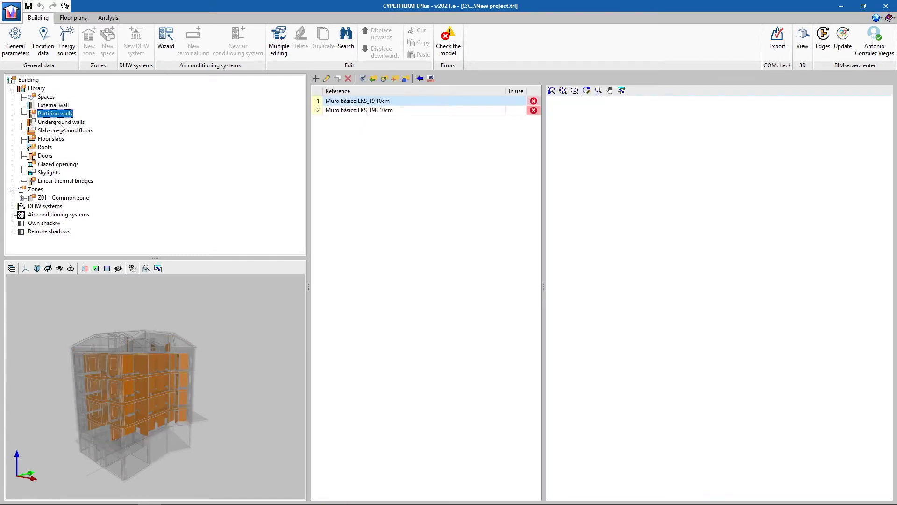
pyautogui.click(60, 124)
pyautogui.click(61, 131)
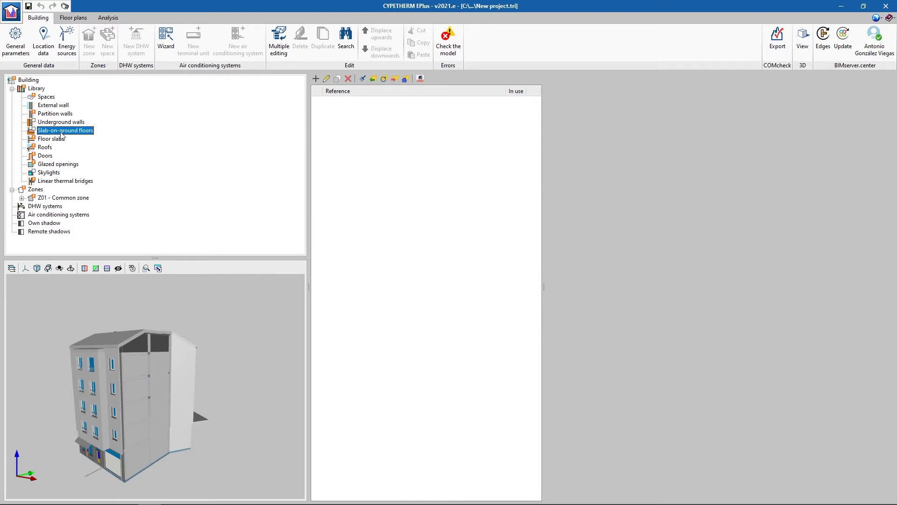
pyautogui.click(58, 140)
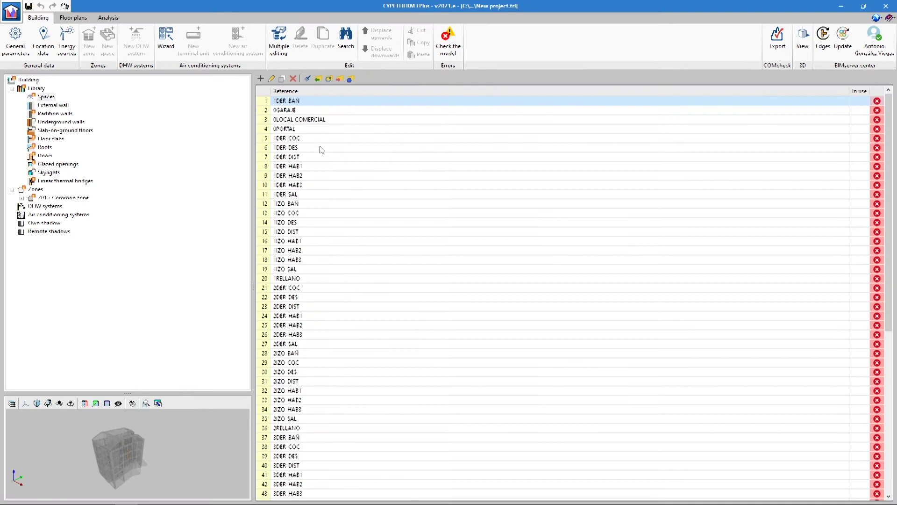
# Open the space type 1DER-HAB1 from the library's spaces for editing and classify it as Occupied
pyautogui.click(300, 112)
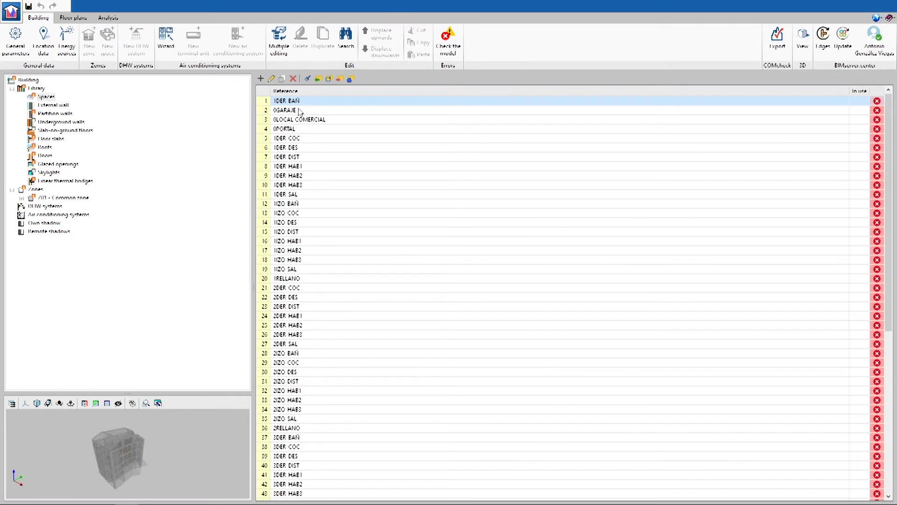
pyautogui.click(302, 128)
pyautogui.click(302, 148)
pyautogui.doubleClick(303, 166)
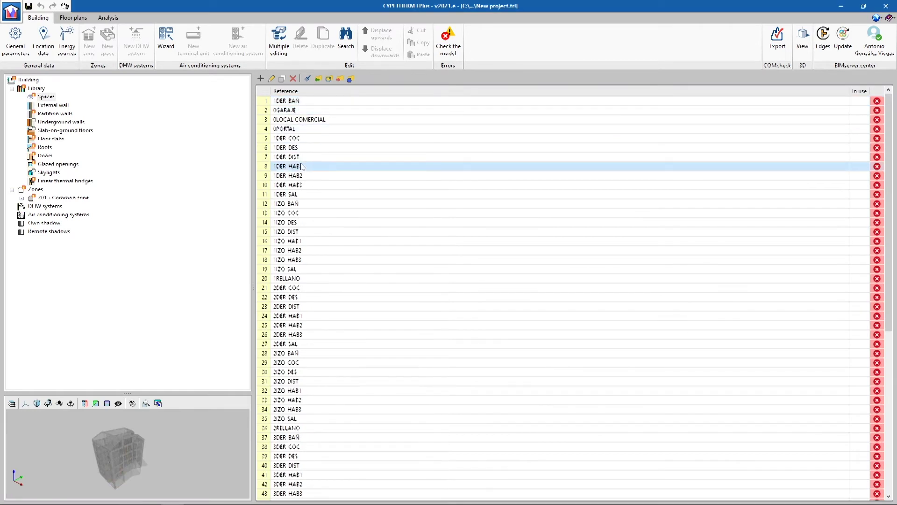
pyautogui.click(343, 147)
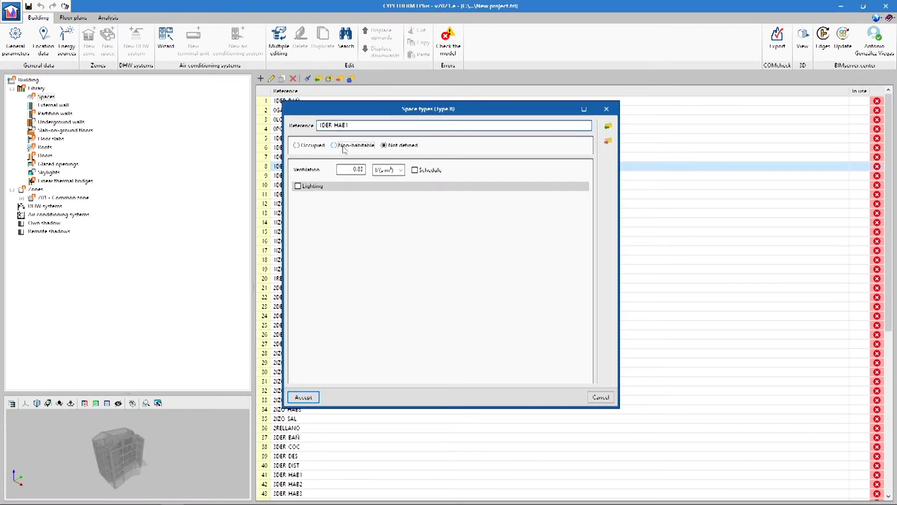
pyautogui.click(309, 148)
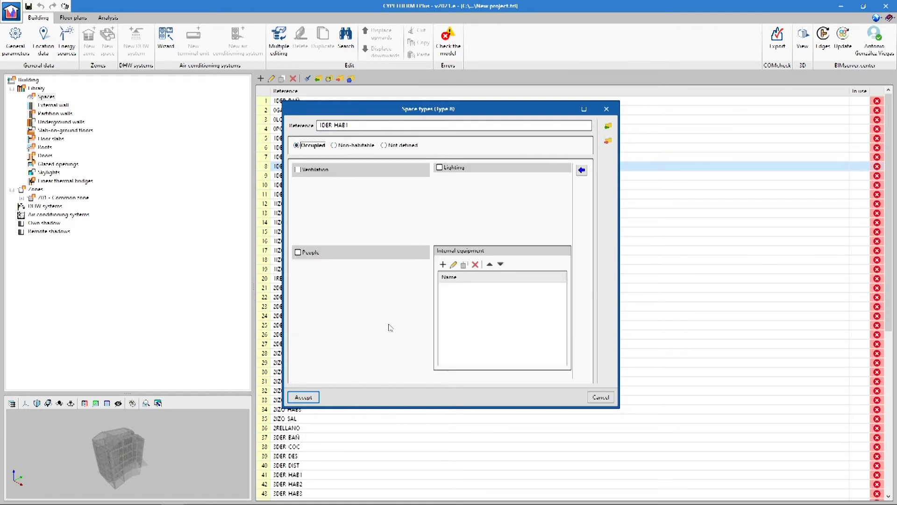
pyautogui.click(304, 400)
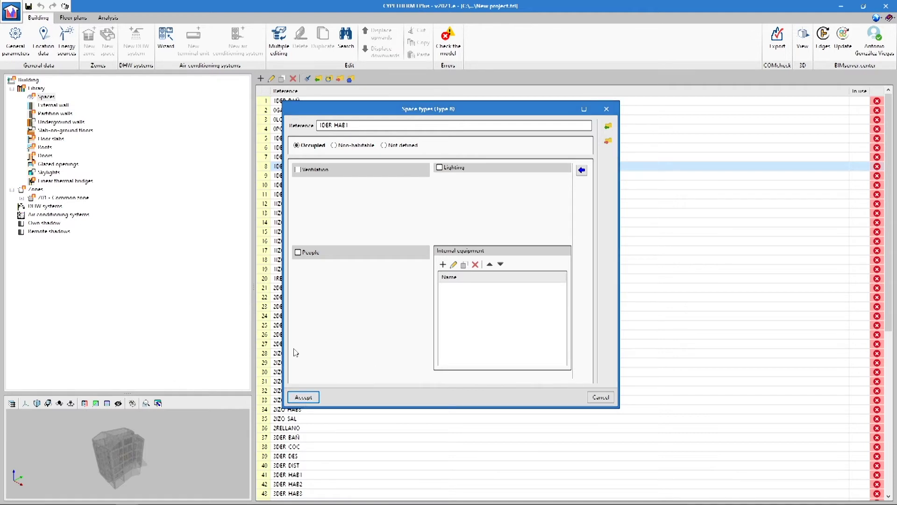
# Enable people, ventilation and lighting for the 1DER-HAB1 space type
pyautogui.click(298, 252)
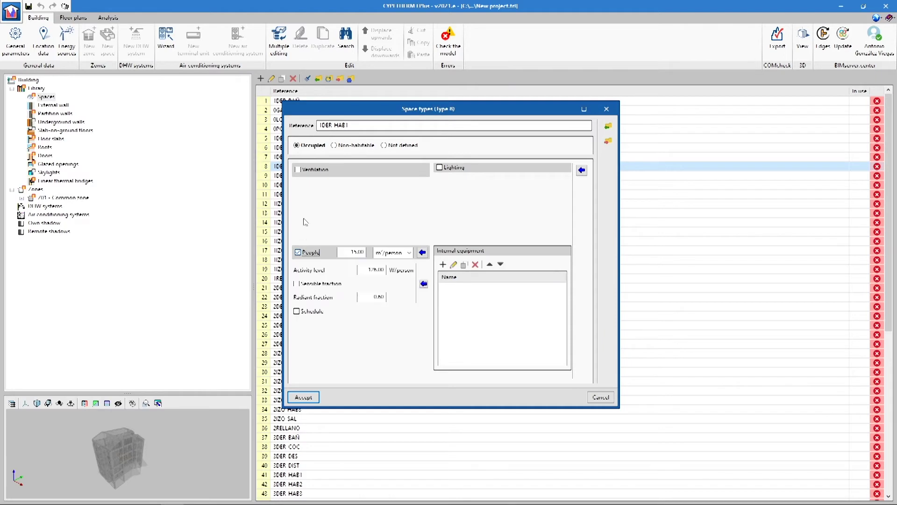
pyautogui.click(326, 169)
pyautogui.click(439, 168)
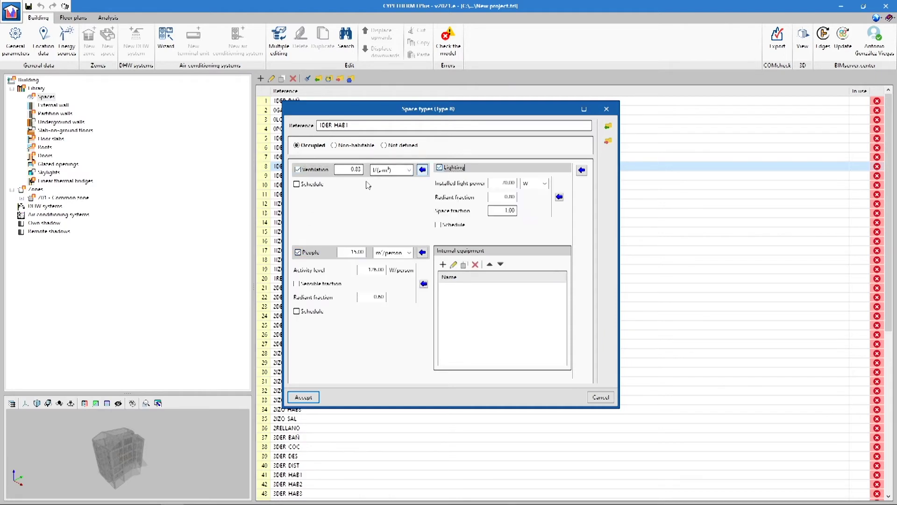
# Look at the schedule definitions for ventilation and people without creating any, and enable the sensible fraction for people
pyautogui.click(299, 185)
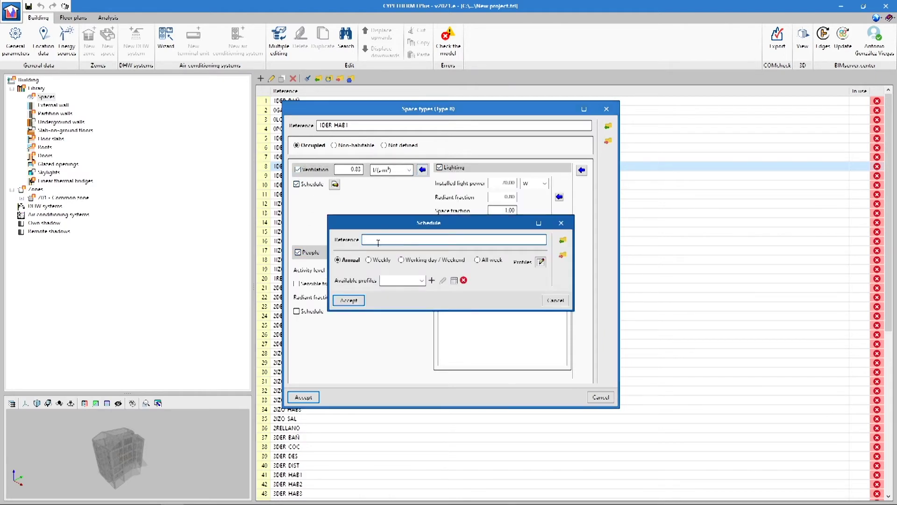
pyautogui.click(566, 218)
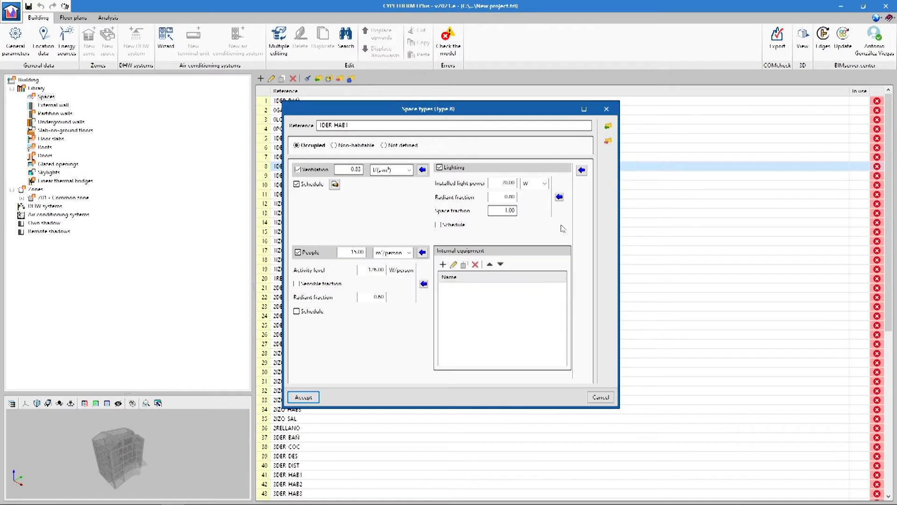
pyautogui.click(328, 285)
pyautogui.click(312, 312)
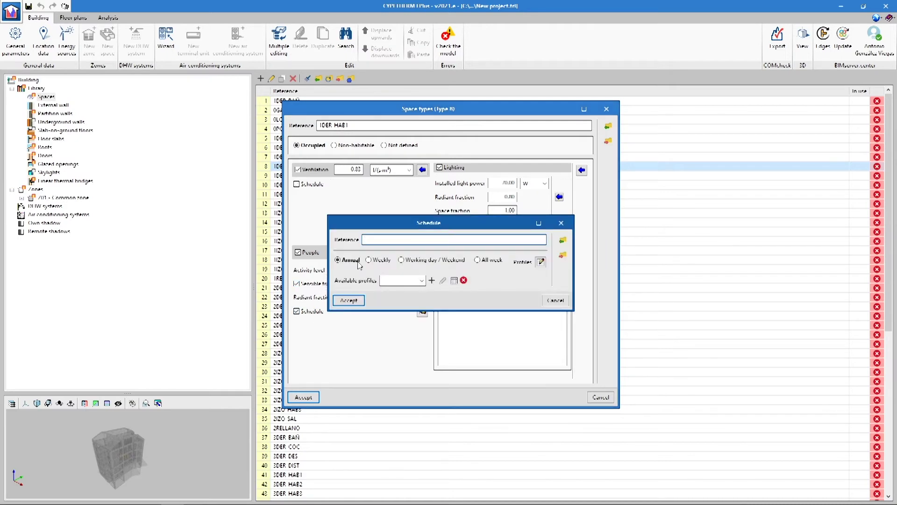
pyautogui.click(561, 223)
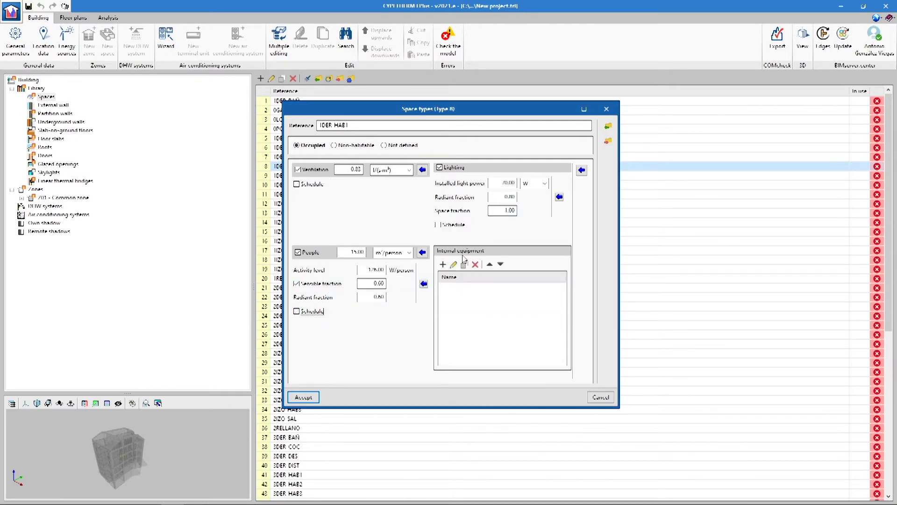
pyautogui.click(312, 397)
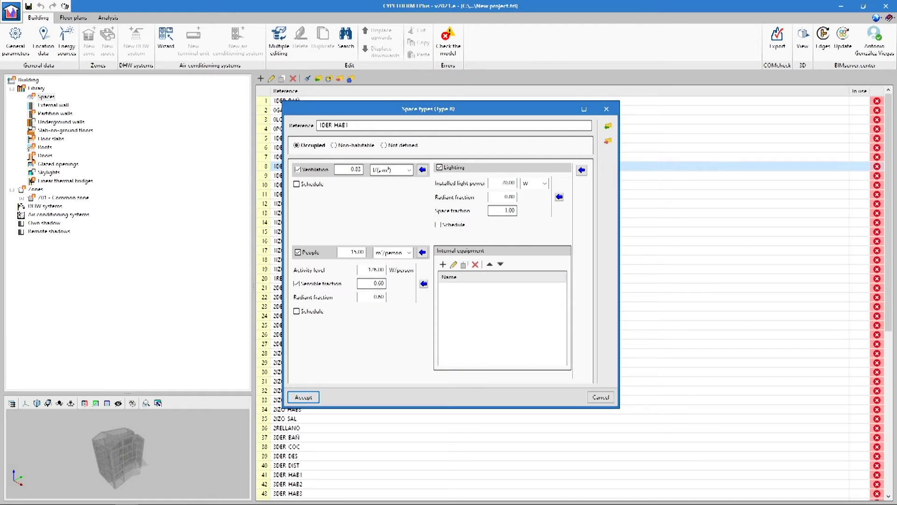
# Import the ANSI/ASHRAE 62.1 minimum ventilation rate for Office Buildings, Occupiable storage rooms for dry materials, 17.50 (l/s)/person, into the space type
pyautogui.click(422, 170)
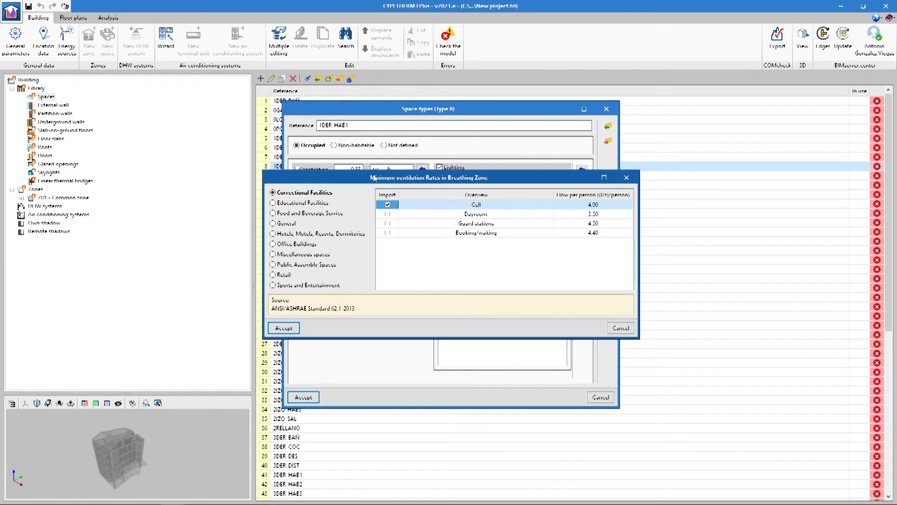
pyautogui.click(303, 203)
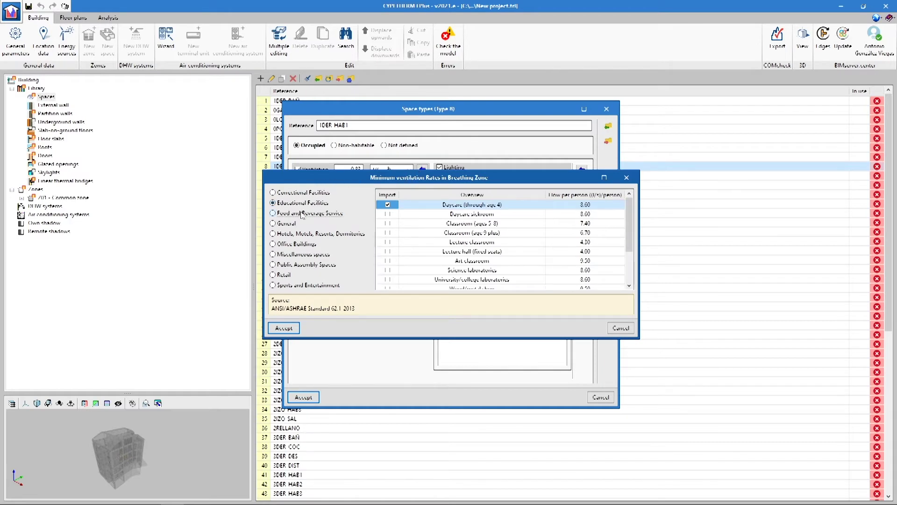
pyautogui.click(301, 214)
pyautogui.click(290, 224)
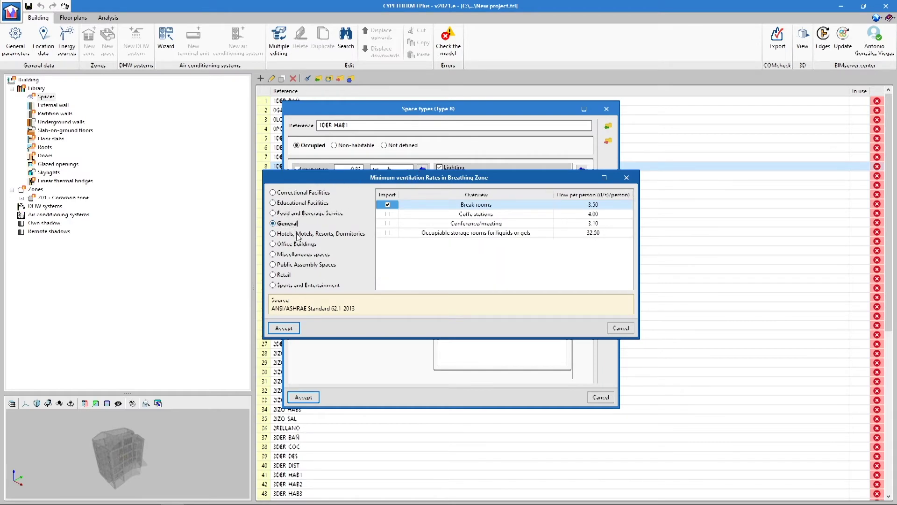
pyautogui.click(297, 234)
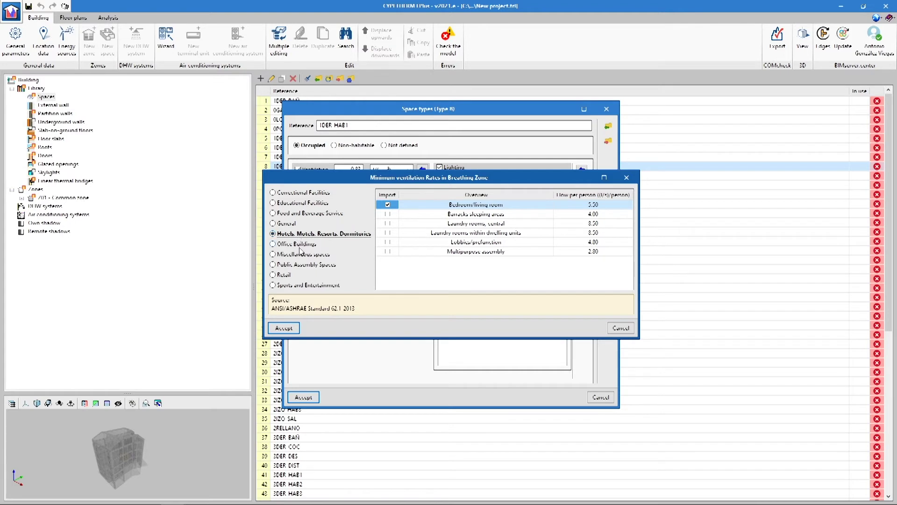
pyautogui.click(300, 247)
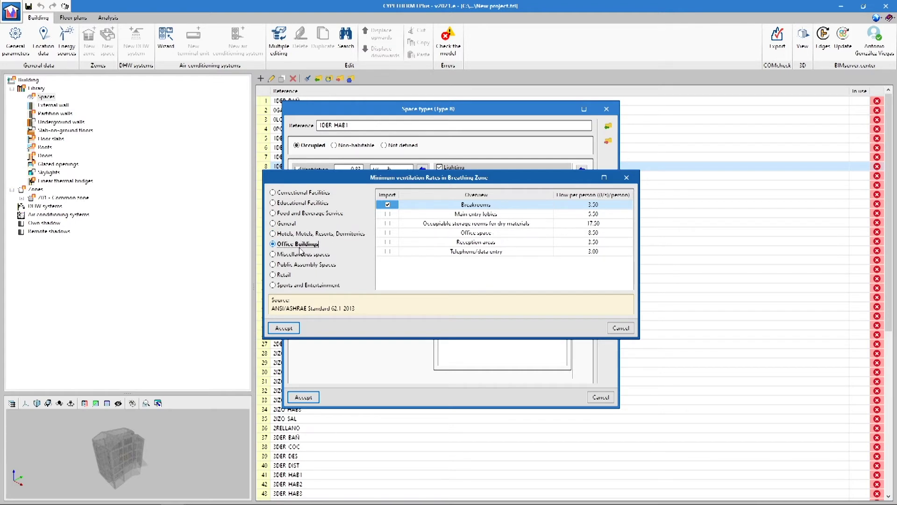
pyautogui.click(388, 215)
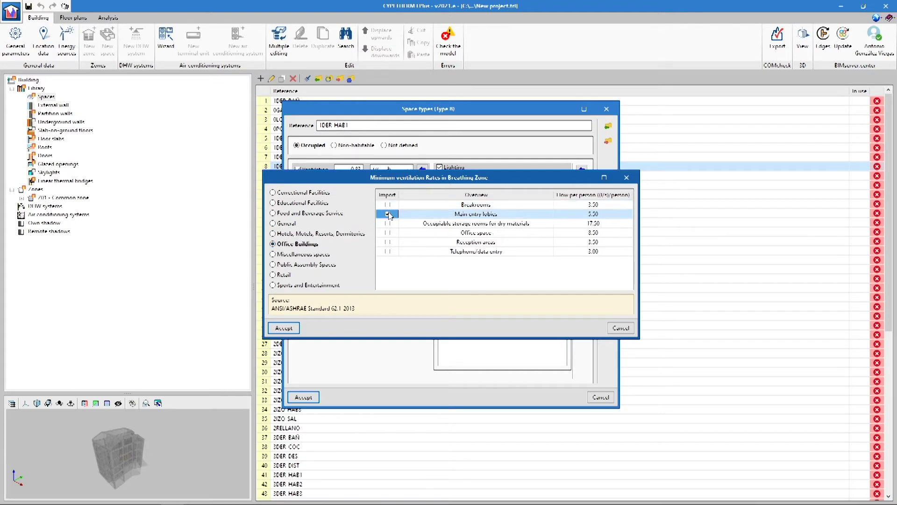
pyautogui.click(387, 223)
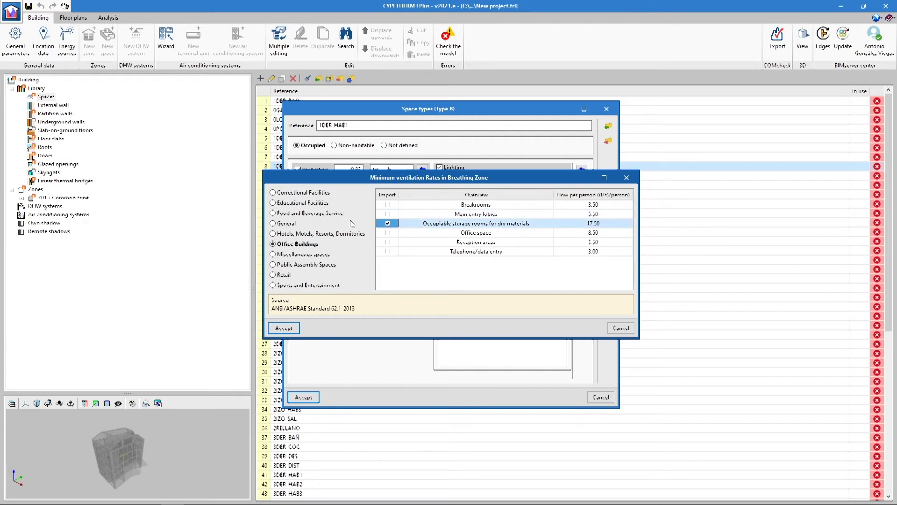
pyautogui.click(282, 329)
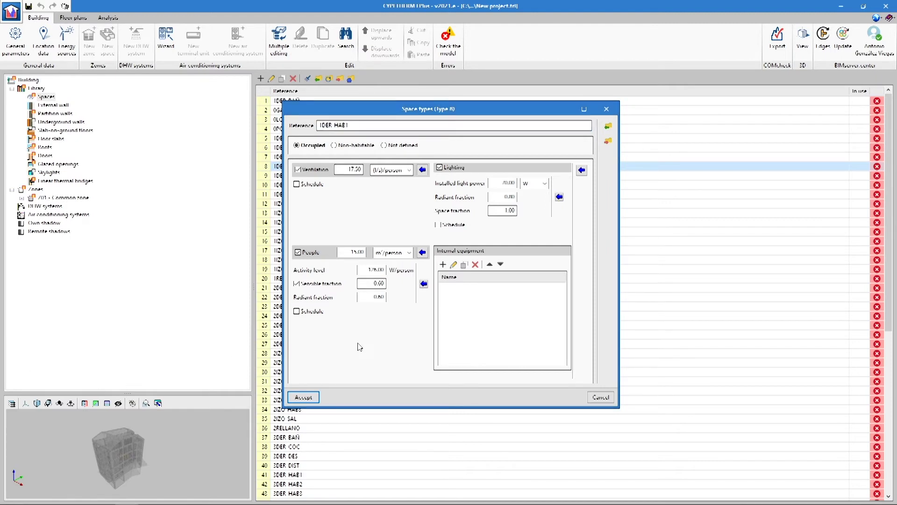
# Try to add the annual schedule Schedule 01 for people, with a new By hour profile named Profile 01
pyautogui.click(297, 312)
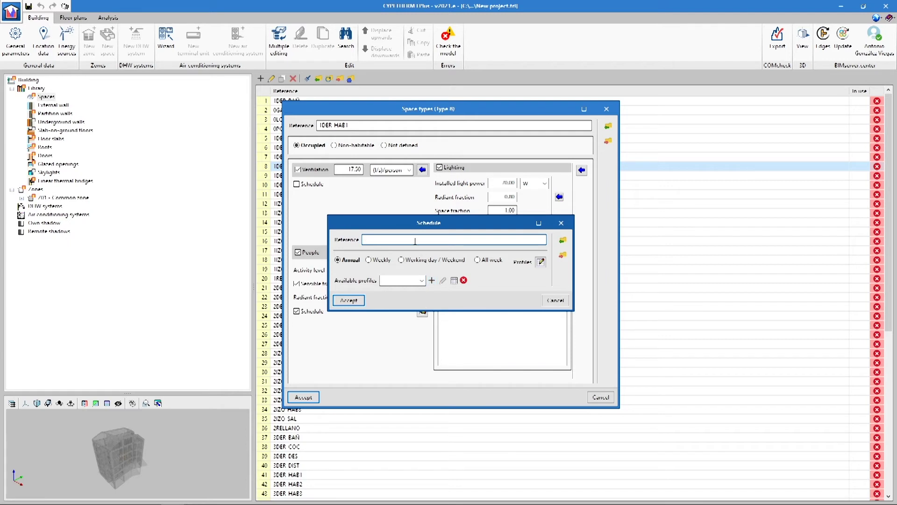
pyautogui.write('Schedule 01')
pyautogui.click(432, 280)
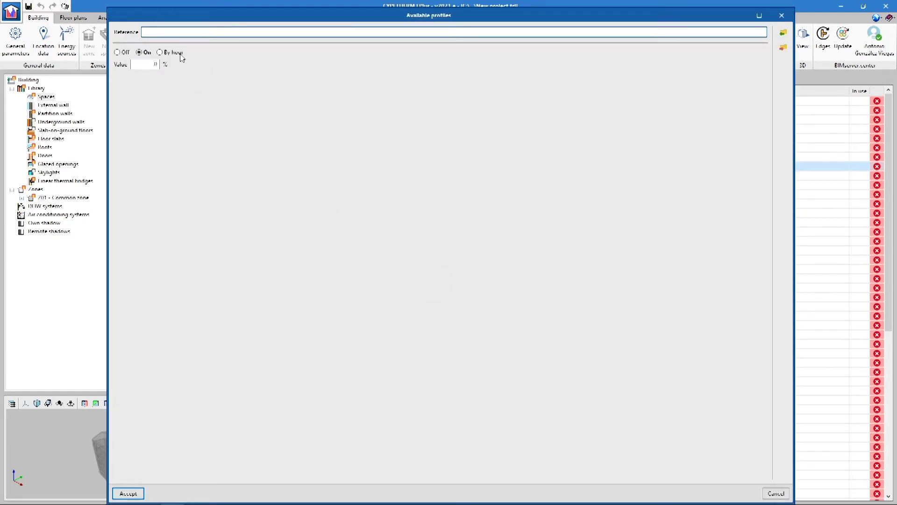
pyautogui.click(182, 55)
pyautogui.write('Profile 01')
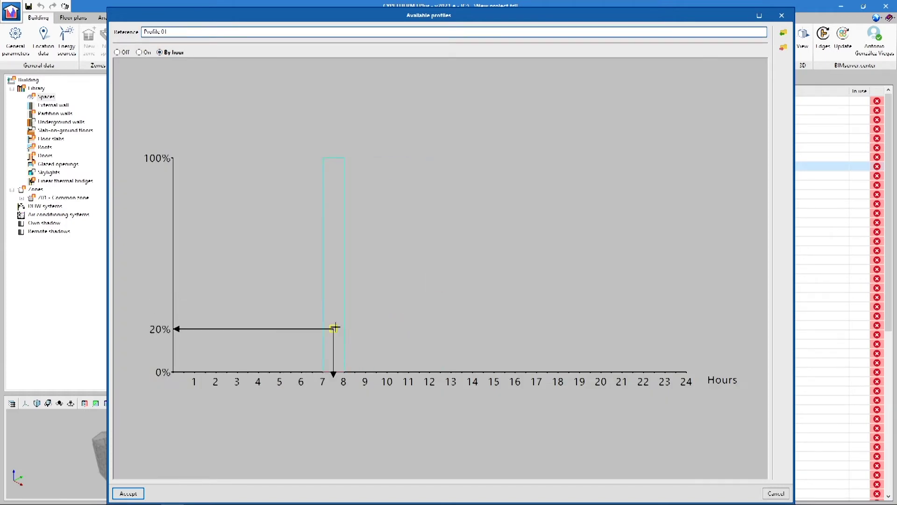
# Try hourly values in Profile 01: 20% from hour 7 to 9 and about 30% from hour 9 to 11
pyautogui.click(335, 327)
pyautogui.click(355, 328)
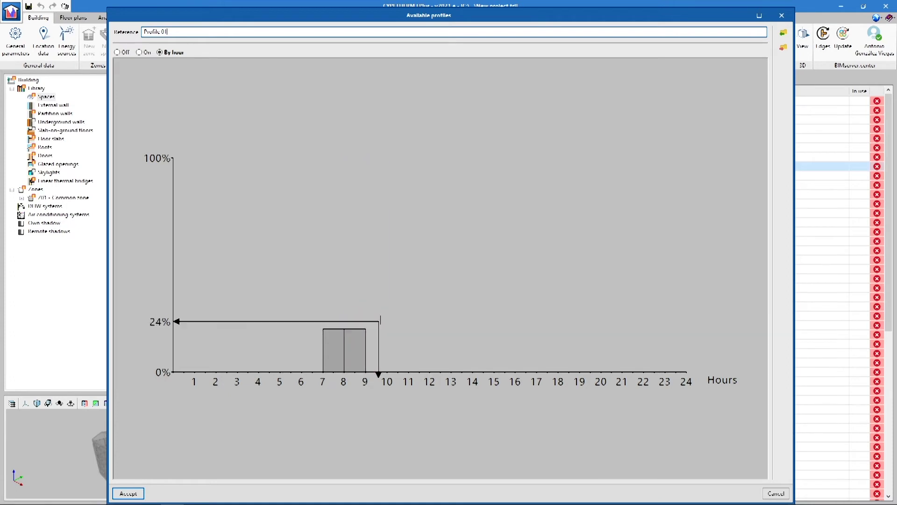
pyautogui.click(386, 309)
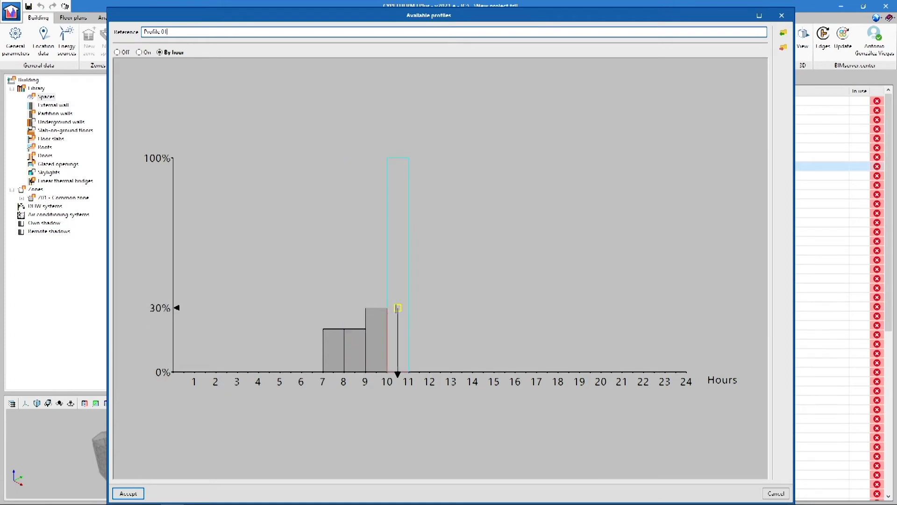
pyautogui.click(398, 306)
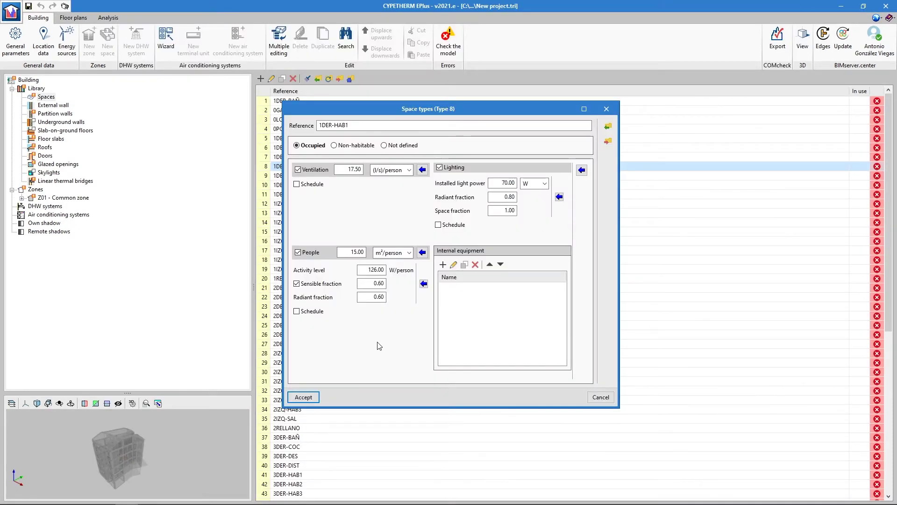
# Look at the file export options and the work directory selection for the space type without exporting it
pyautogui.click(609, 142)
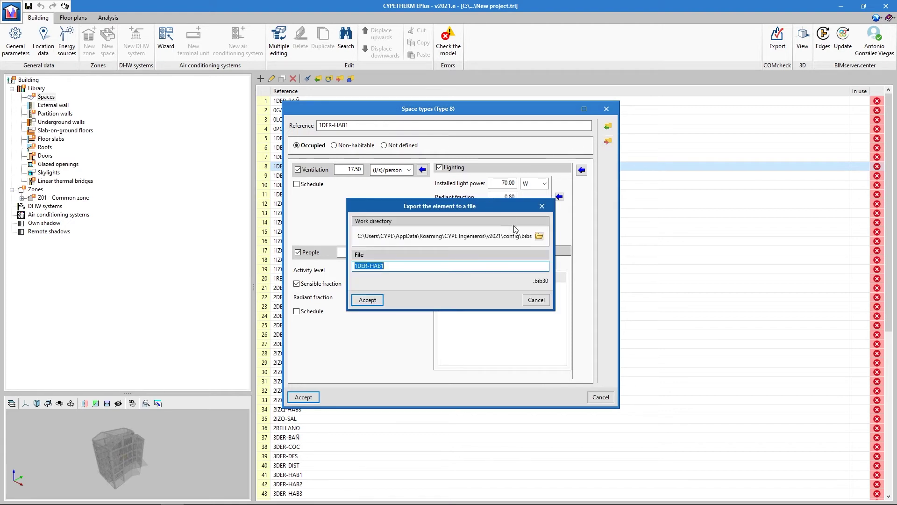
pyautogui.click(540, 237)
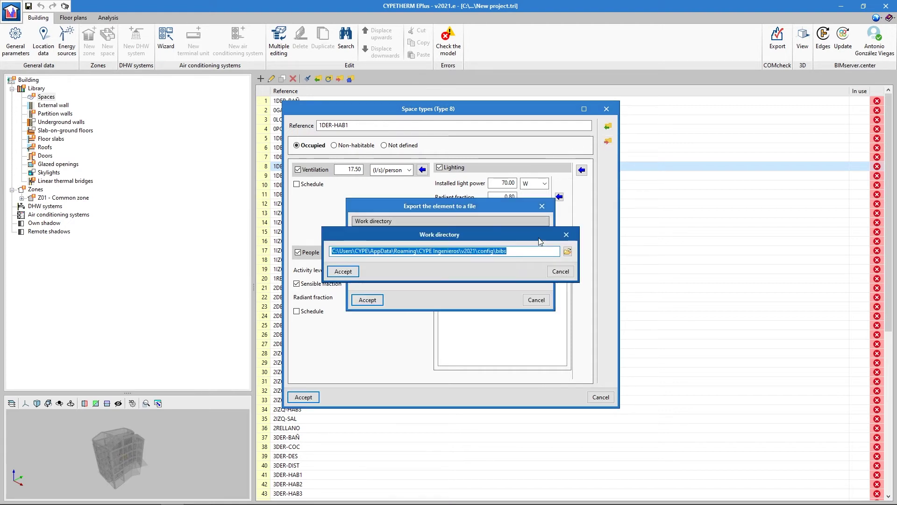
pyautogui.click(567, 252)
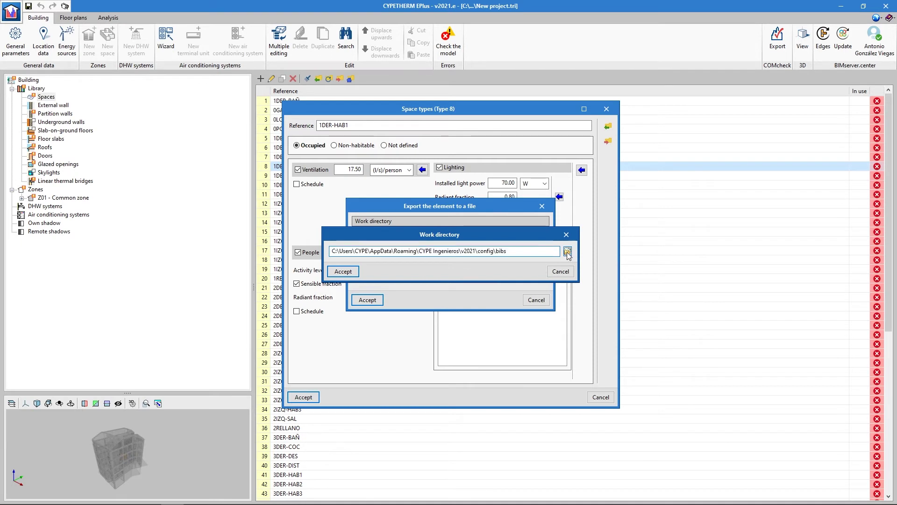
pyautogui.moveTo(570, 226); pyautogui.dragTo(589, 216)
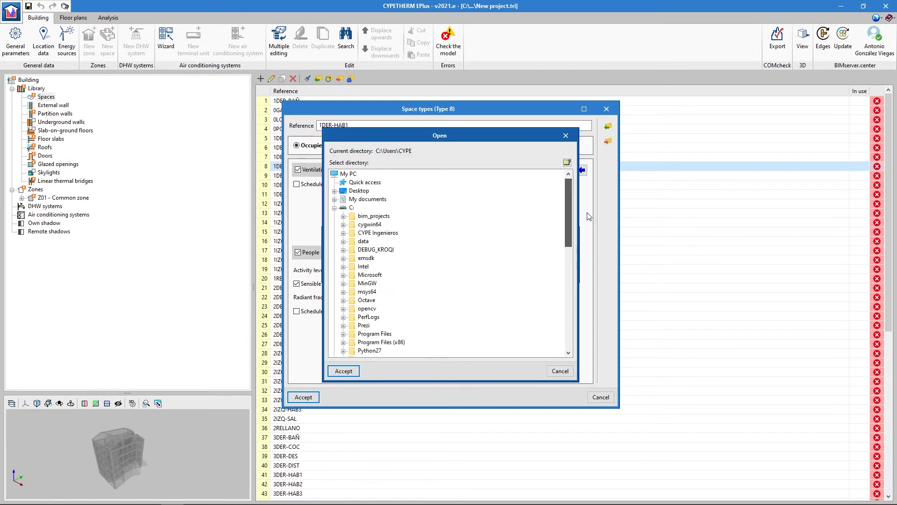
pyautogui.click(565, 135)
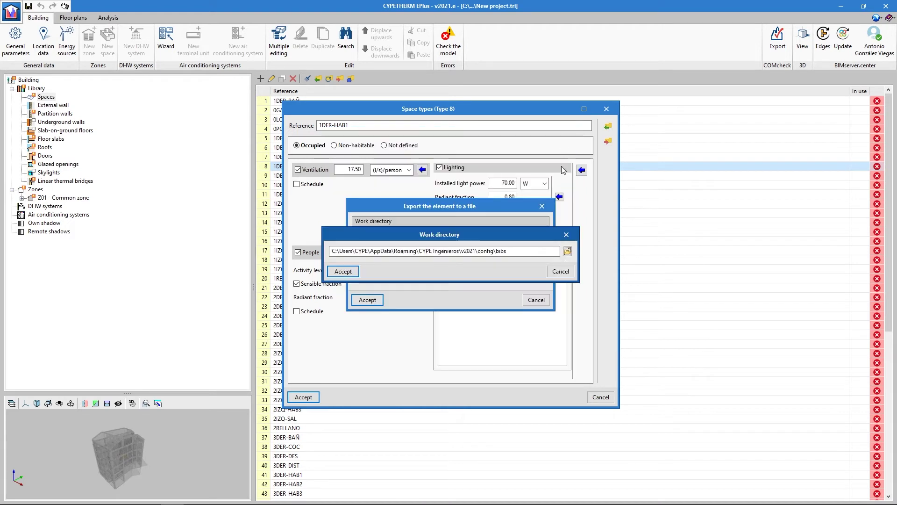
pyautogui.click(566, 236)
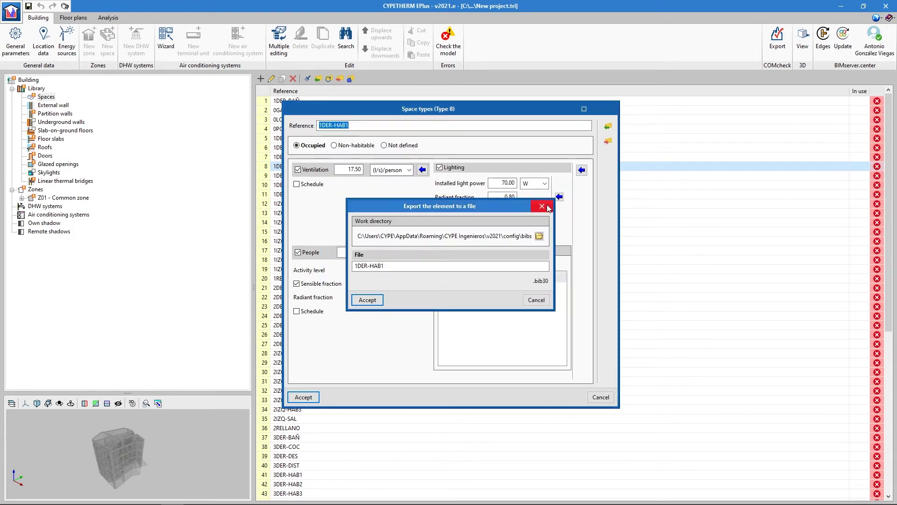
pyautogui.click(542, 206)
# Check the import work directory for space type files, and save the 1DER-HAB1 space type
pyautogui.click(608, 129)
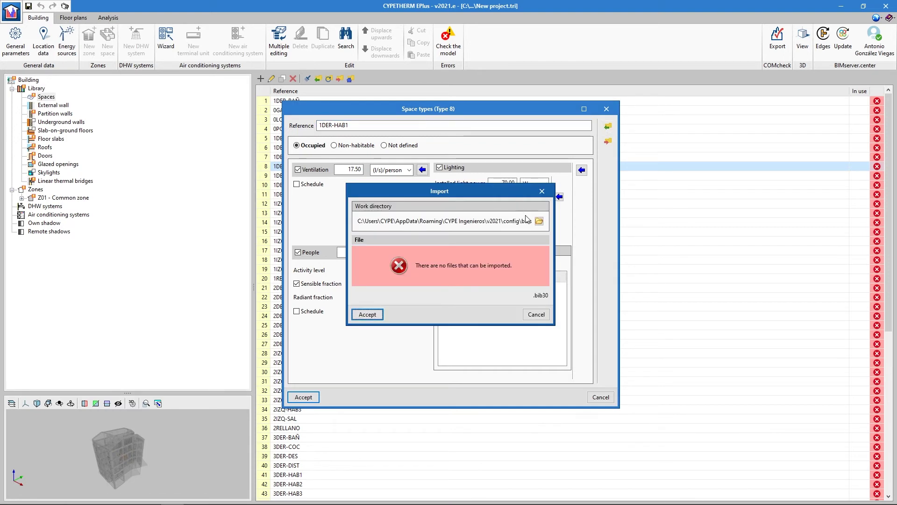
pyautogui.click(539, 222)
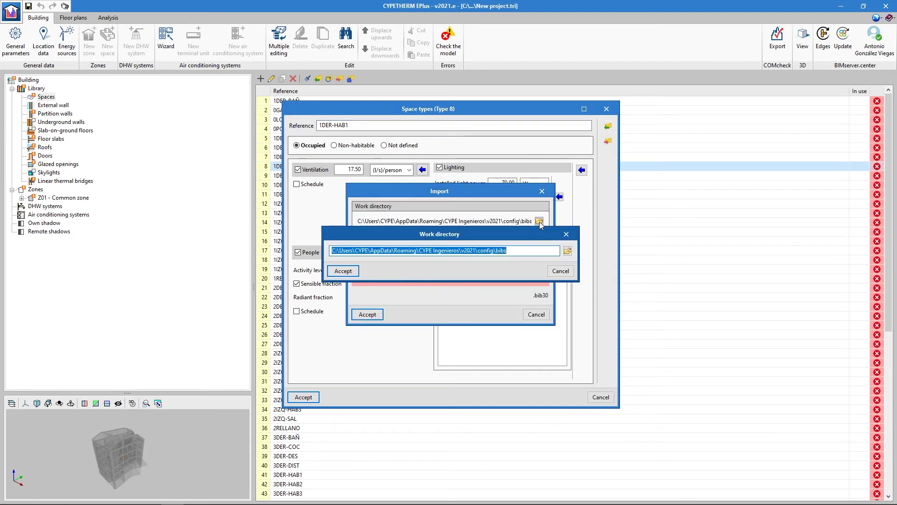
pyautogui.click(567, 251)
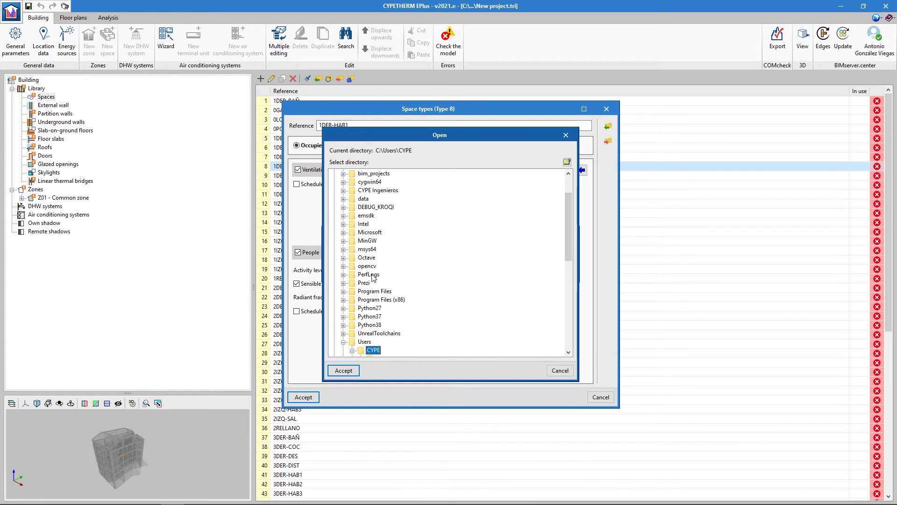
pyautogui.click(344, 370)
pyautogui.click(346, 269)
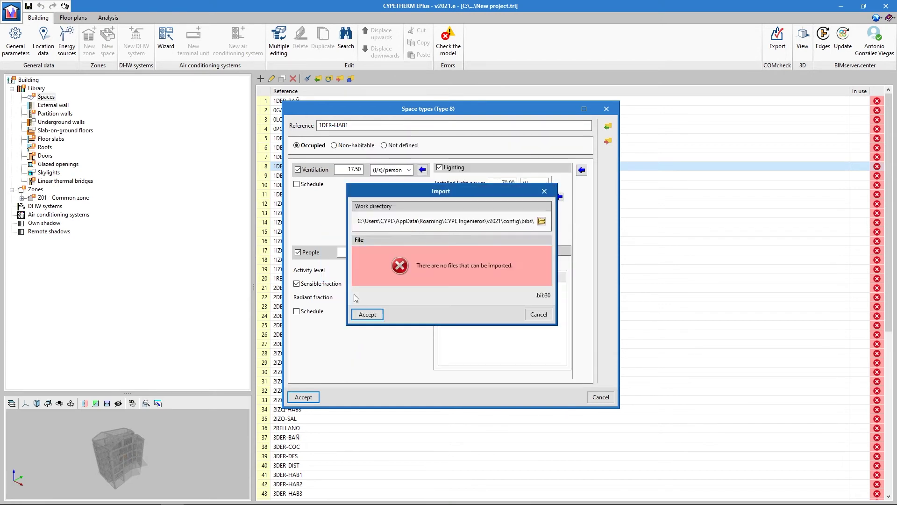
pyautogui.click(368, 315)
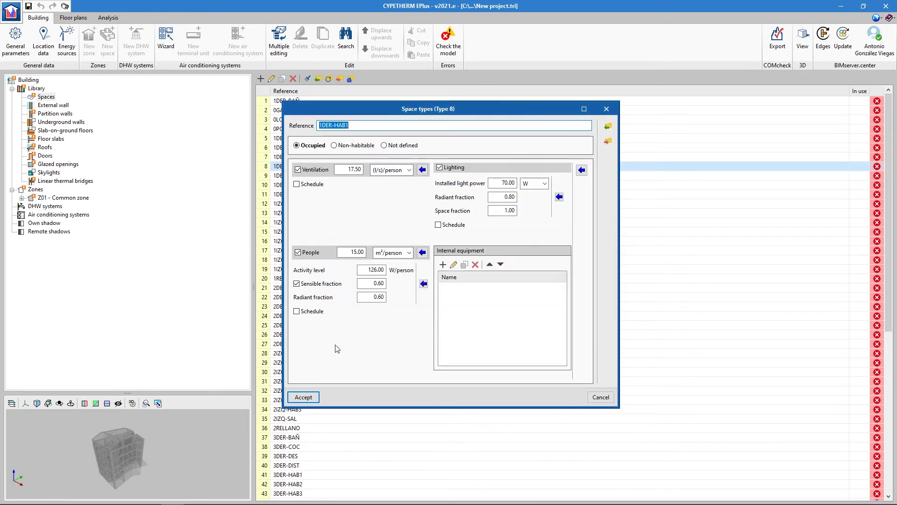
pyautogui.click(312, 397)
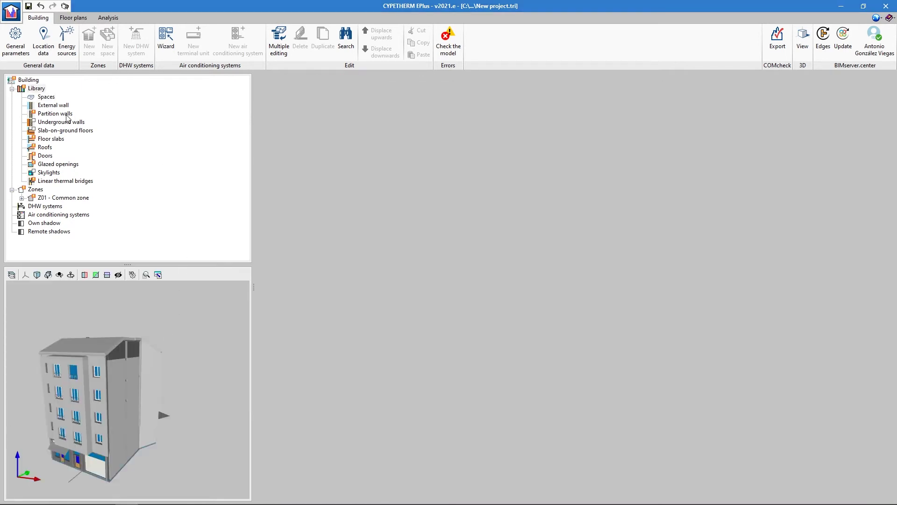
# Open the external wall Muro básico:LKS_ETICS and look through the predefined curtain, stud, EIFS and brick walls without importing any
pyautogui.click(60, 107)
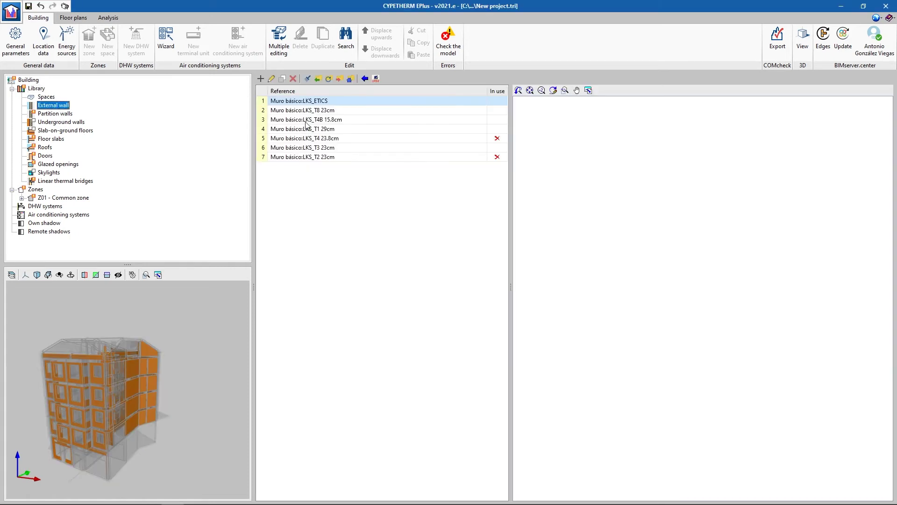
pyautogui.doubleClick(320, 103)
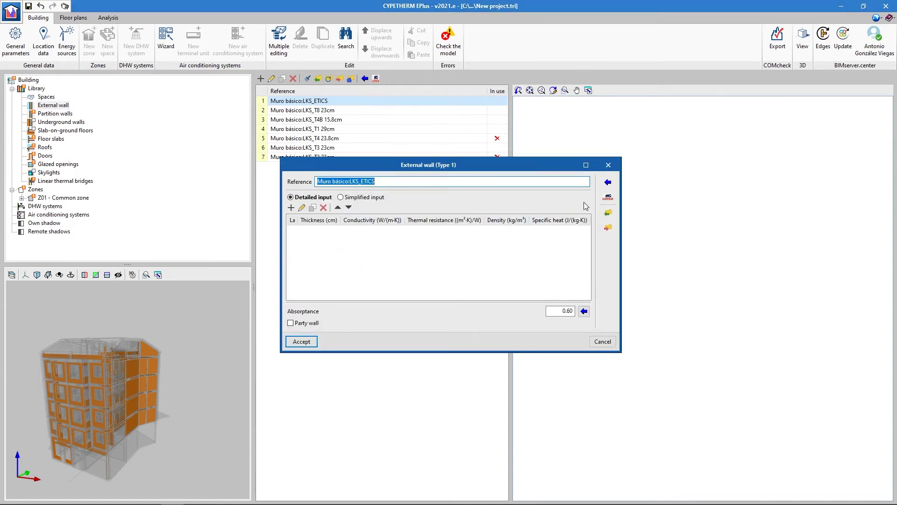
pyautogui.click(608, 183)
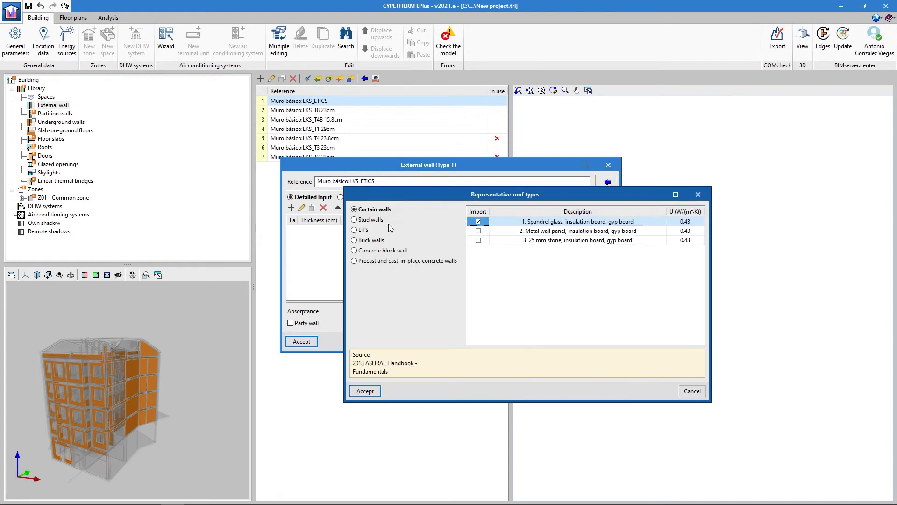
pyautogui.click(370, 220)
pyautogui.click(364, 230)
pyautogui.click(371, 240)
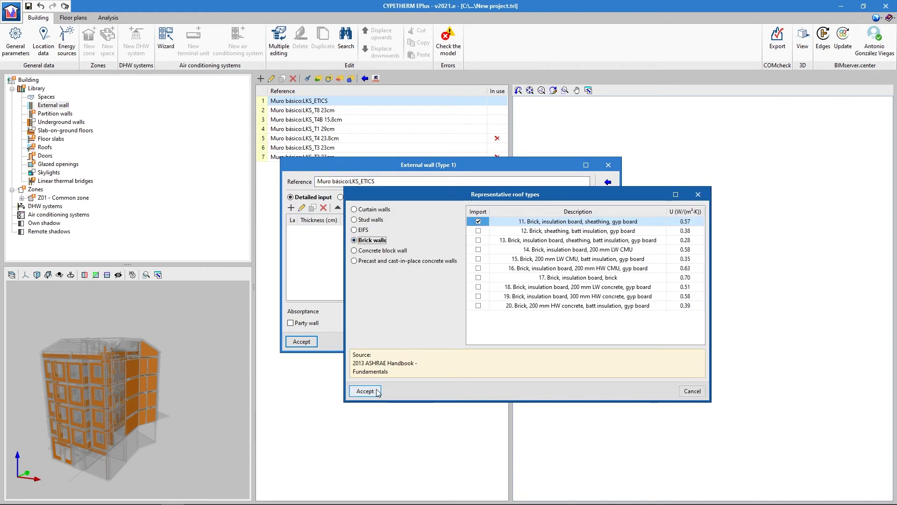
pyautogui.click(691, 392)
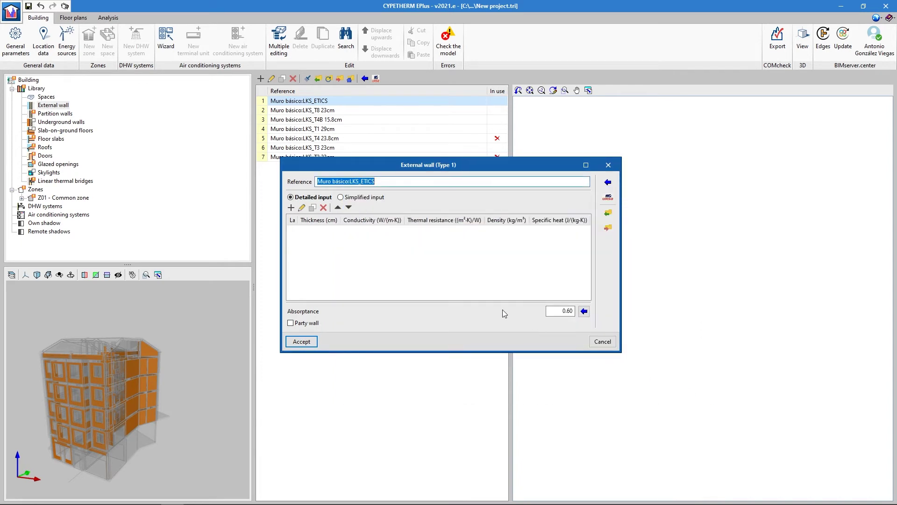
# View the new layer data without adding a layer, and define the Muro básico:LKS_ETICS wall by simplified input, not as a party wall
pyautogui.click(291, 208)
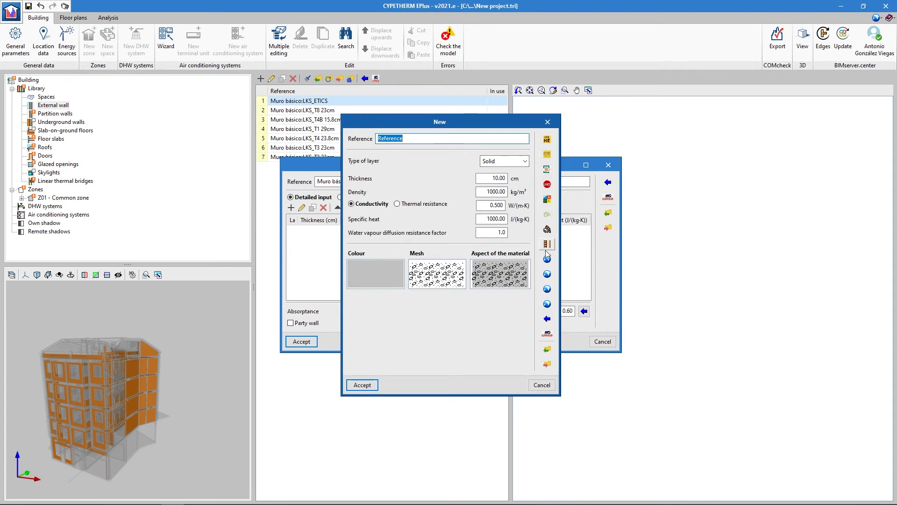
pyautogui.press('Escape')
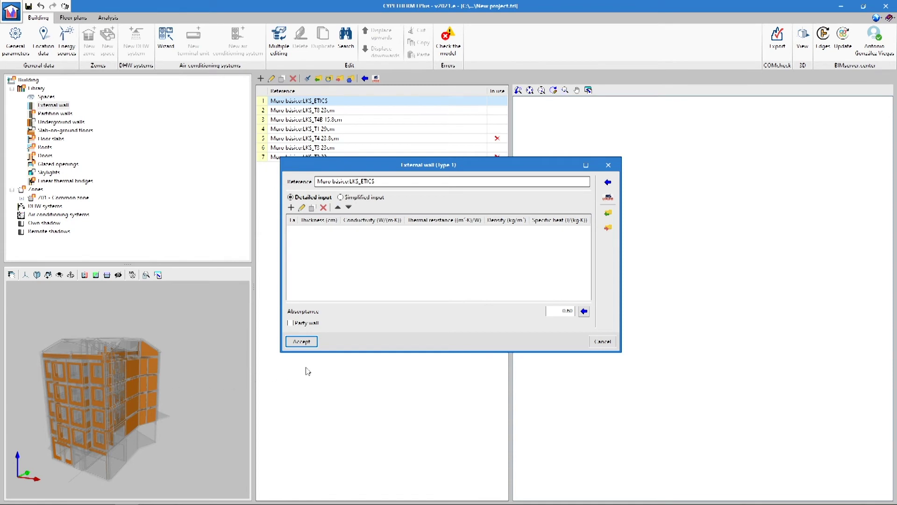
pyautogui.click(364, 199)
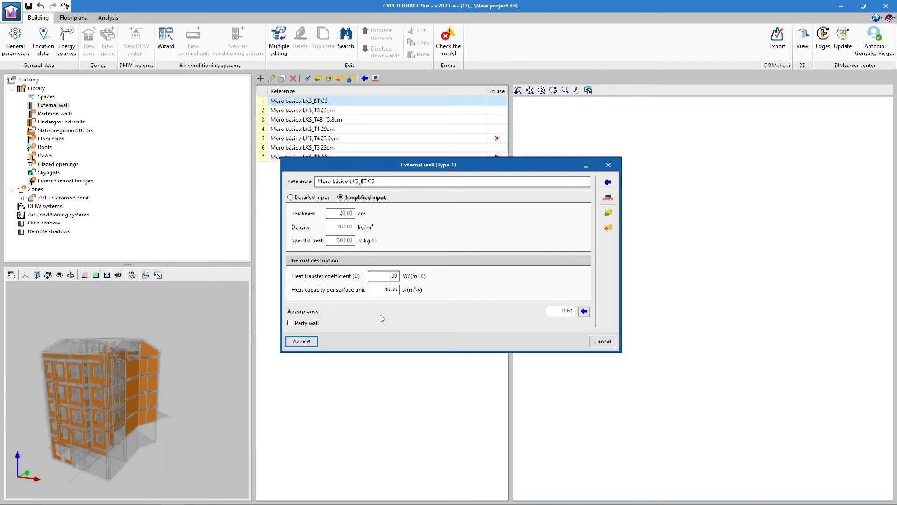
pyautogui.click(313, 323)
pyautogui.click(312, 324)
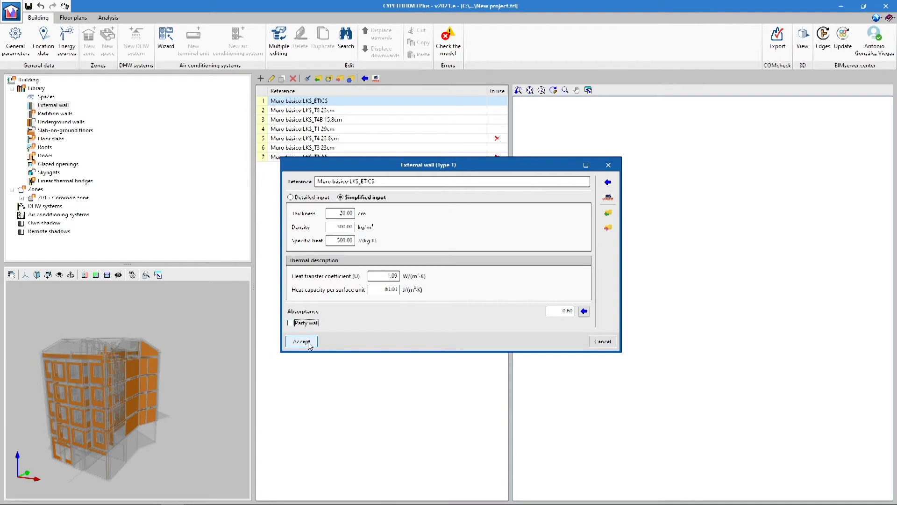
pyautogui.click(301, 341)
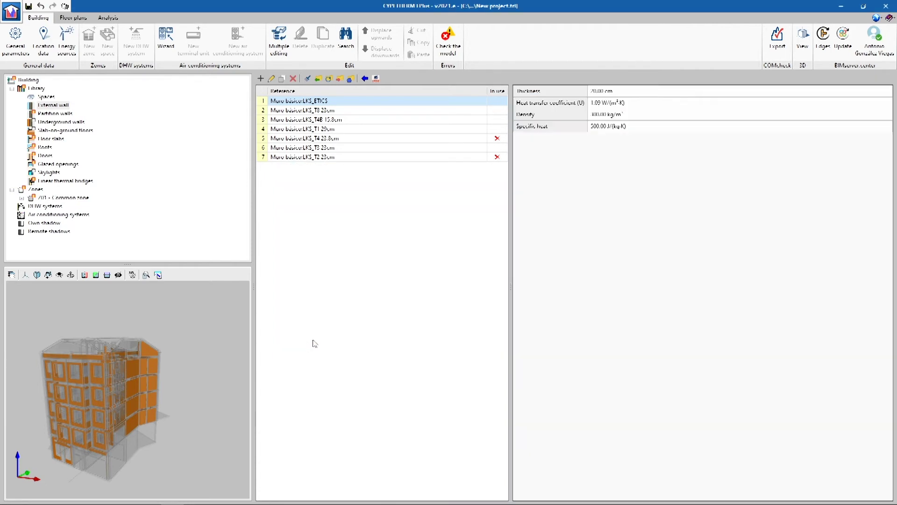
# Import the URSA solution Fachada de una hoja de ladrillo into the external wall Muro básico:LKS_T8 23cm and save it
pyautogui.doubleClick(333, 112)
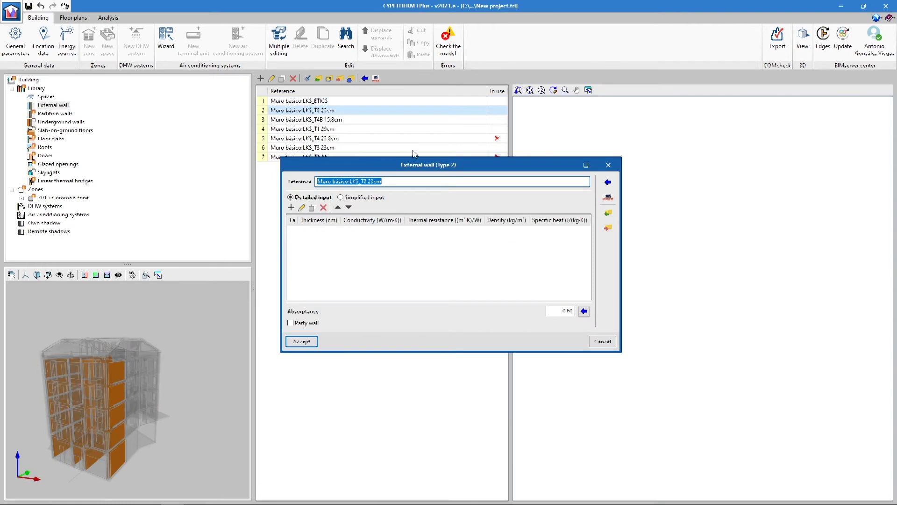
pyautogui.click(608, 199)
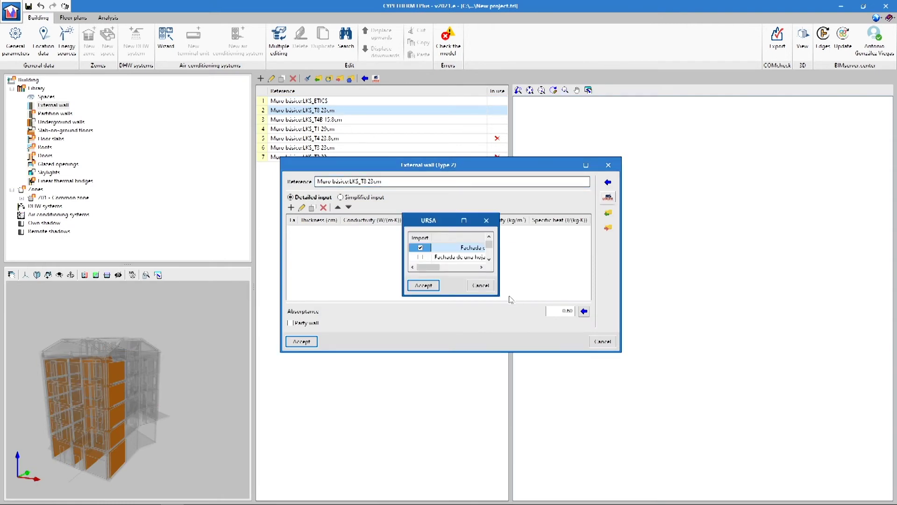
pyautogui.moveTo(499, 295); pyautogui.dragTo(628, 386)
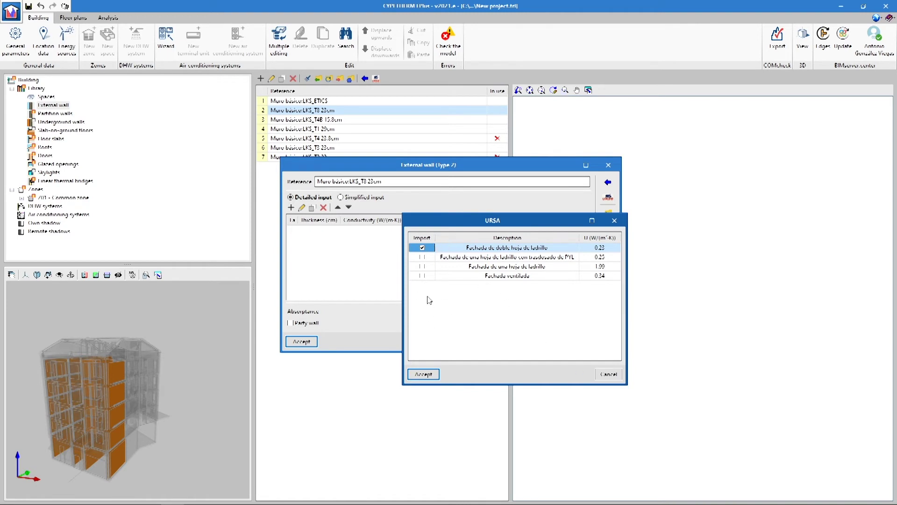
pyautogui.click(423, 267)
pyautogui.click(424, 374)
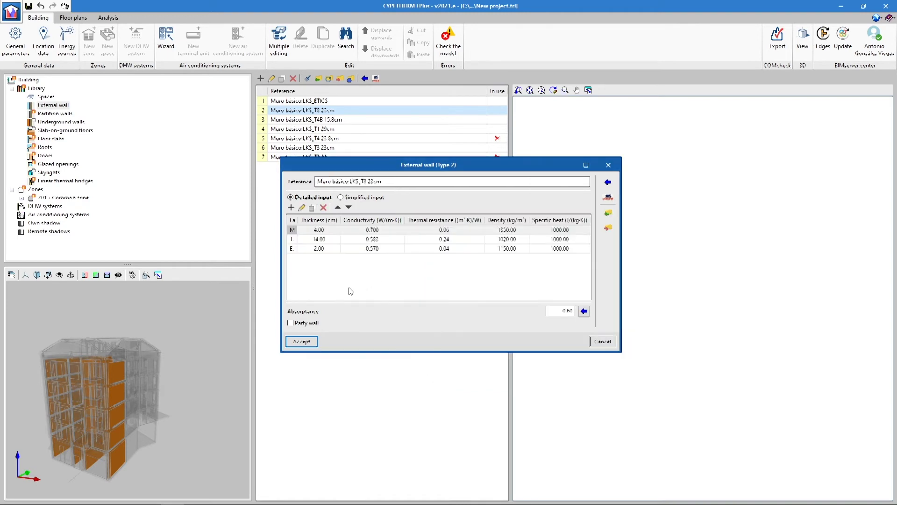
pyautogui.click(302, 342)
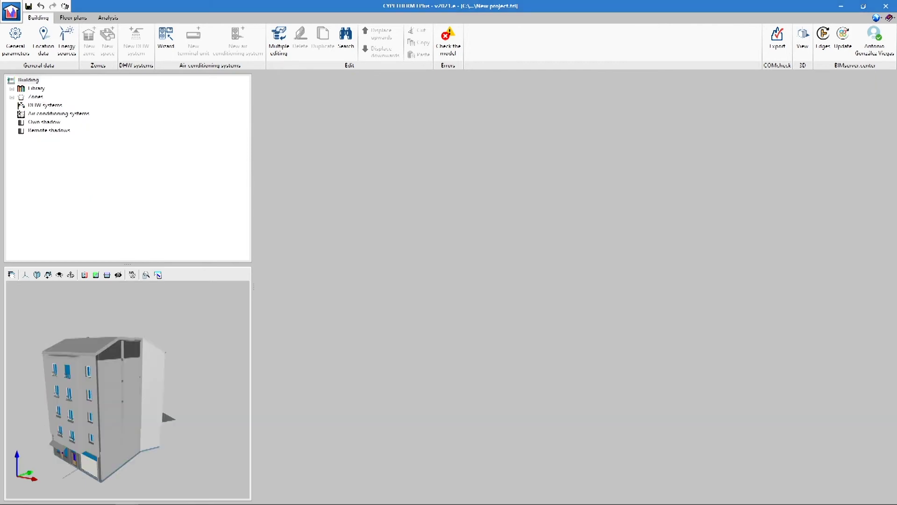
# Assign the ISO 14683 internal walls solution IW1 to the type 4 linear thermal bridge in the library
pyautogui.click(11, 88)
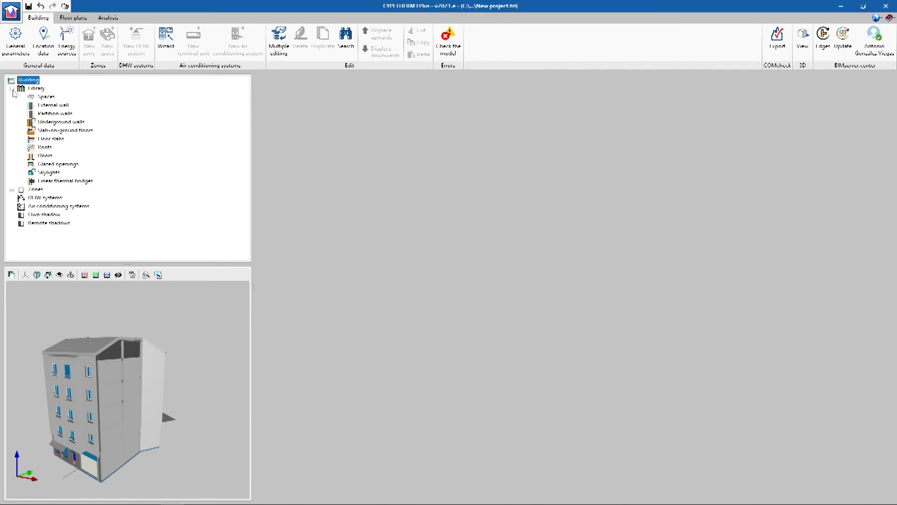
pyautogui.click(52, 182)
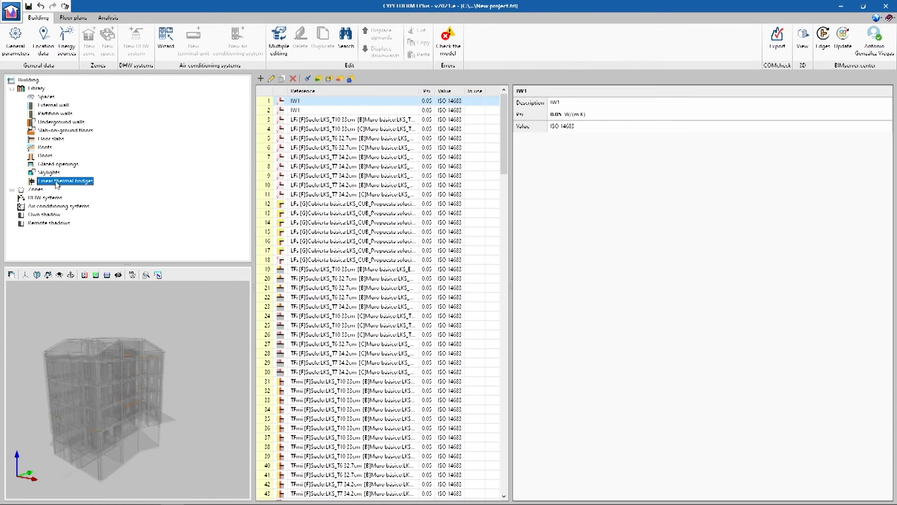
pyautogui.click(321, 119)
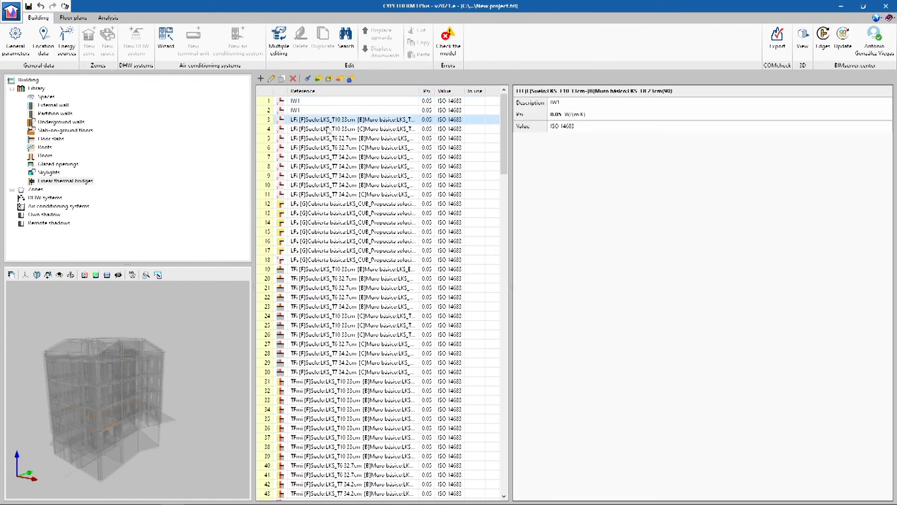
pyautogui.click(322, 128)
pyautogui.doubleClick(323, 128)
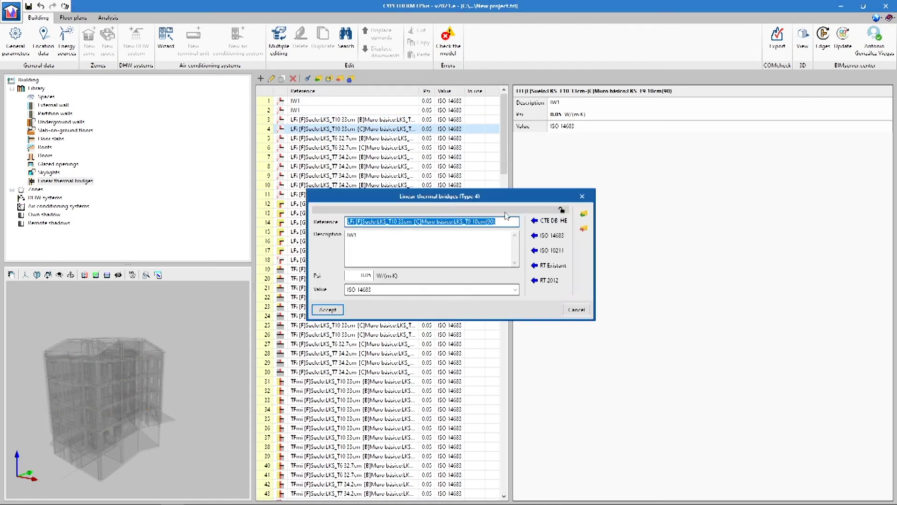
pyautogui.click(550, 235)
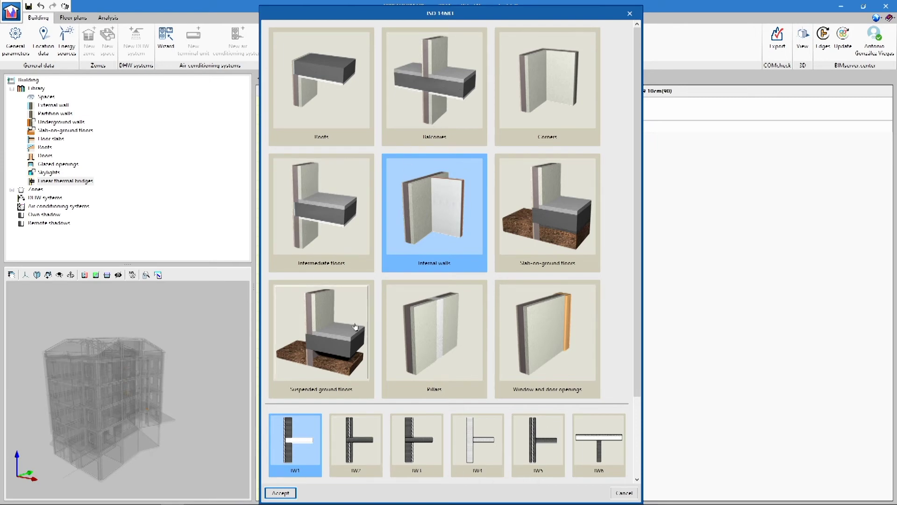
pyautogui.click(281, 493)
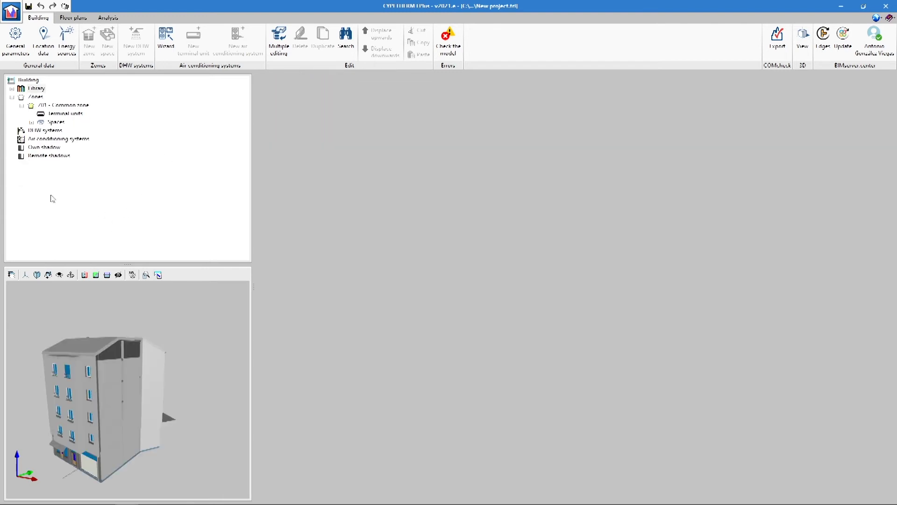
# Enable heating for the Common zone with an annual schedule named Schedule Zone 01, using a new Profile 01 set to 23 °C
pyautogui.click(60, 106)
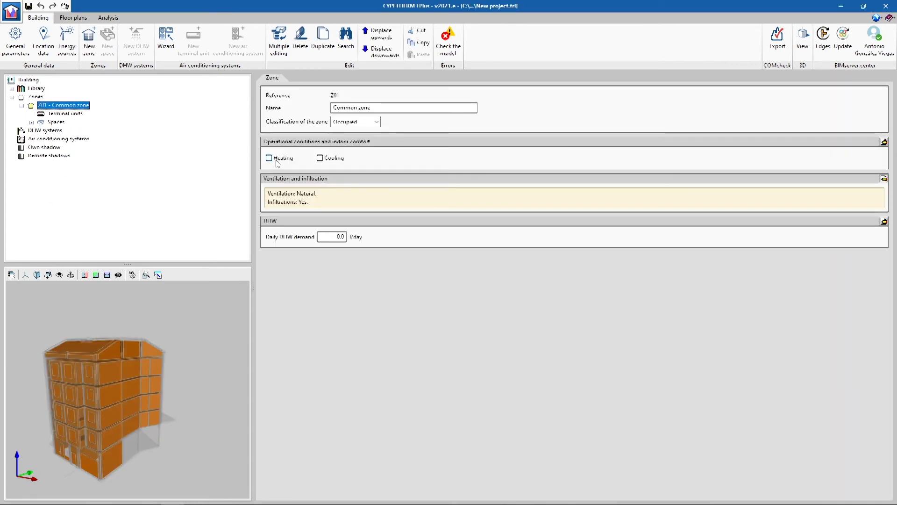
pyautogui.click(277, 160)
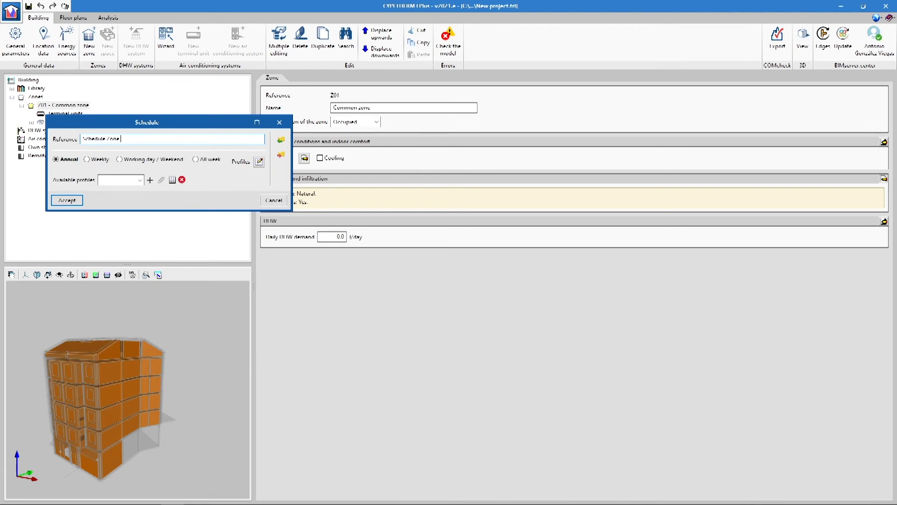
pyautogui.click(150, 180)
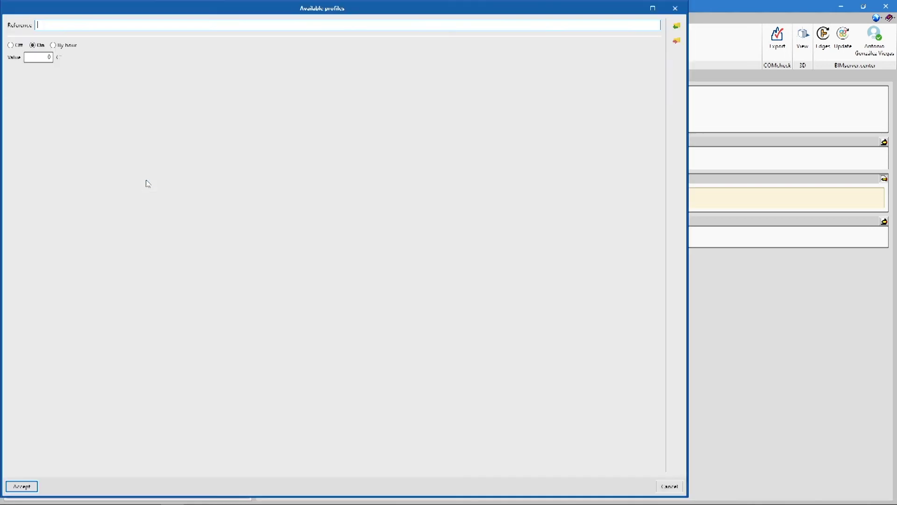
pyautogui.write('Profile 01')
pyautogui.moveTo(45, 58); pyautogui.dragTo(65, 58)
pyautogui.write('23')
pyautogui.click(21, 486)
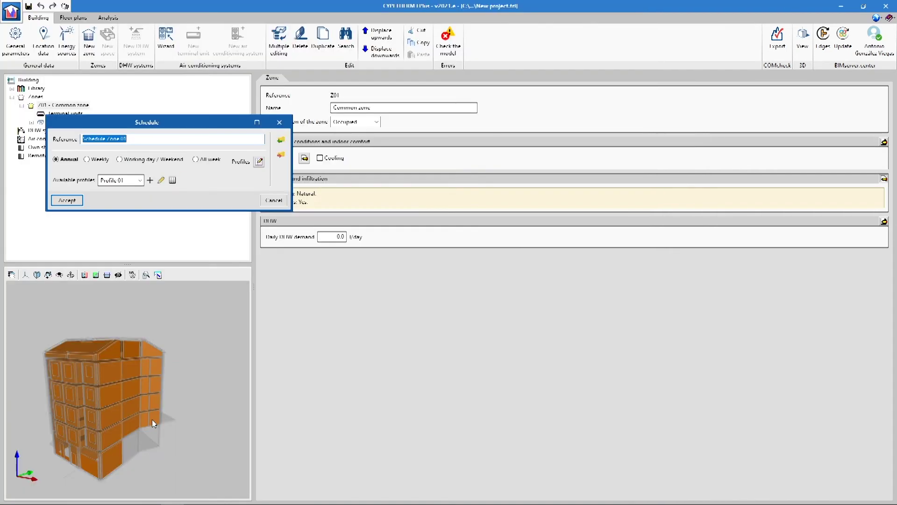
pyautogui.click(67, 200)
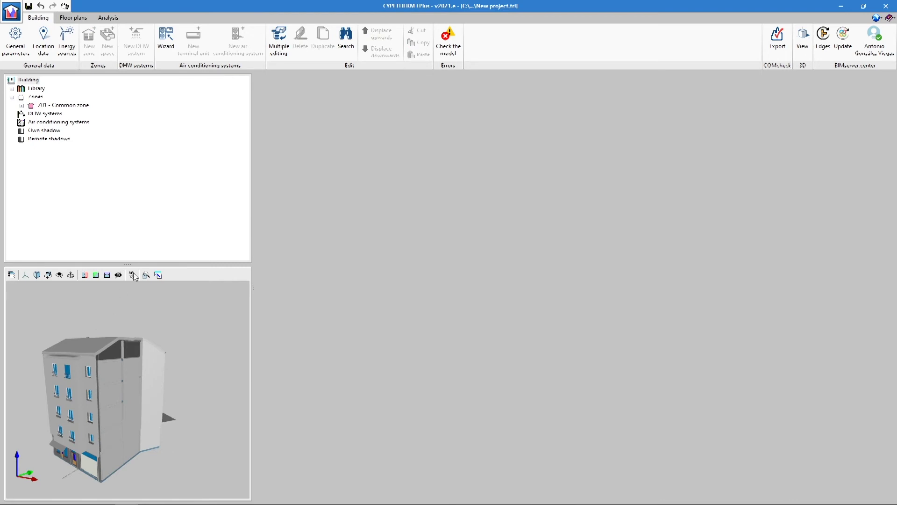
# View the settings for a new zone without adding it to the building
pyautogui.rightClick(44, 99)
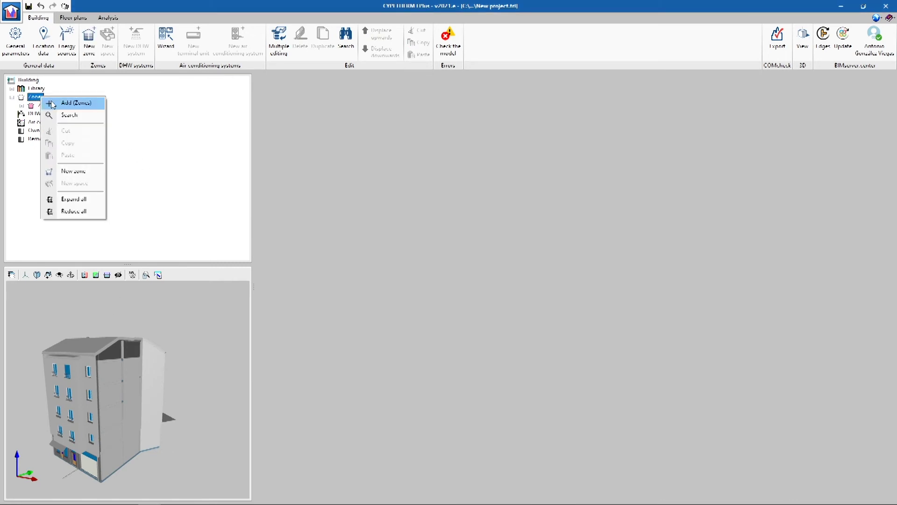
pyautogui.click(53, 102)
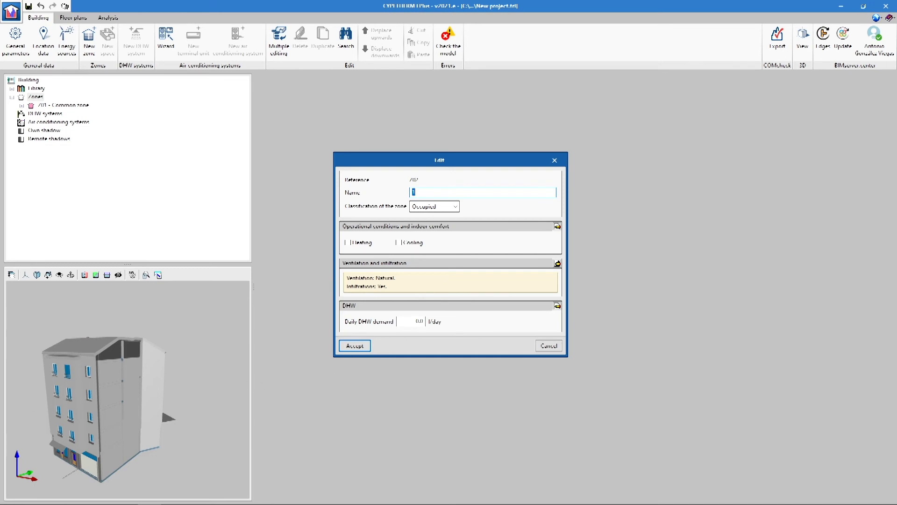
pyautogui.press('Escape')
# Look through the Fujitsu and Toshiba VRF terminal units offered for the Common zone without adding one
pyautogui.click(61, 114)
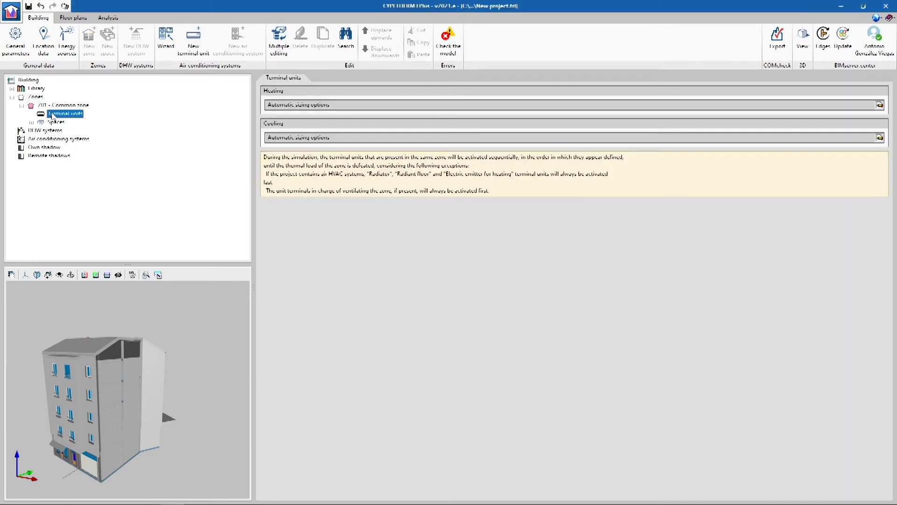
pyautogui.click(193, 41)
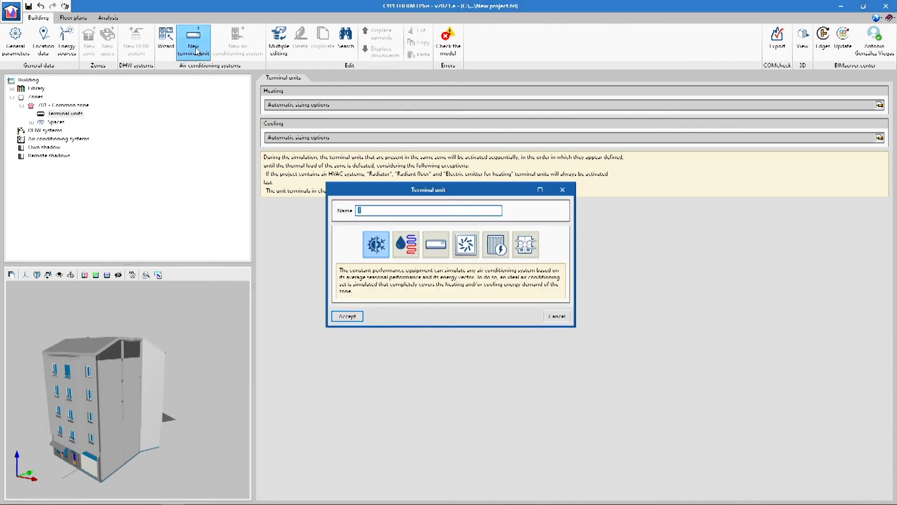
pyautogui.click(438, 251)
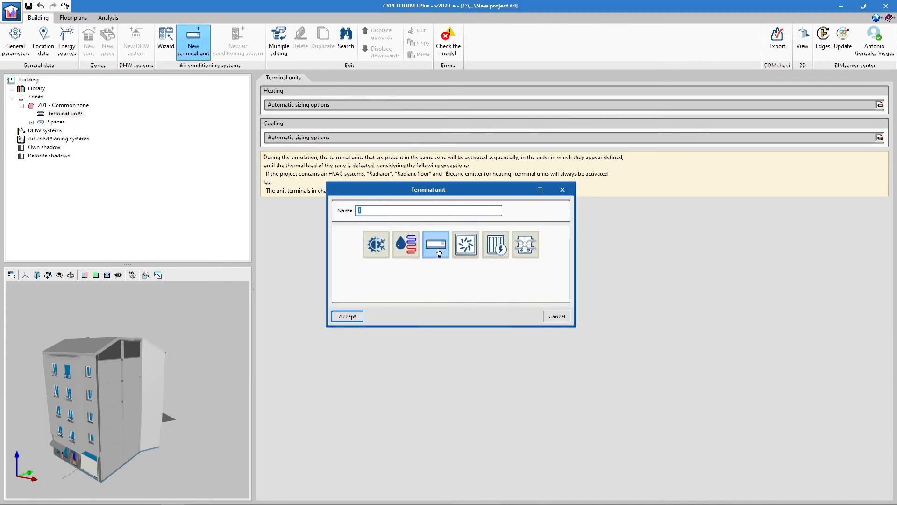
pyautogui.click(346, 315)
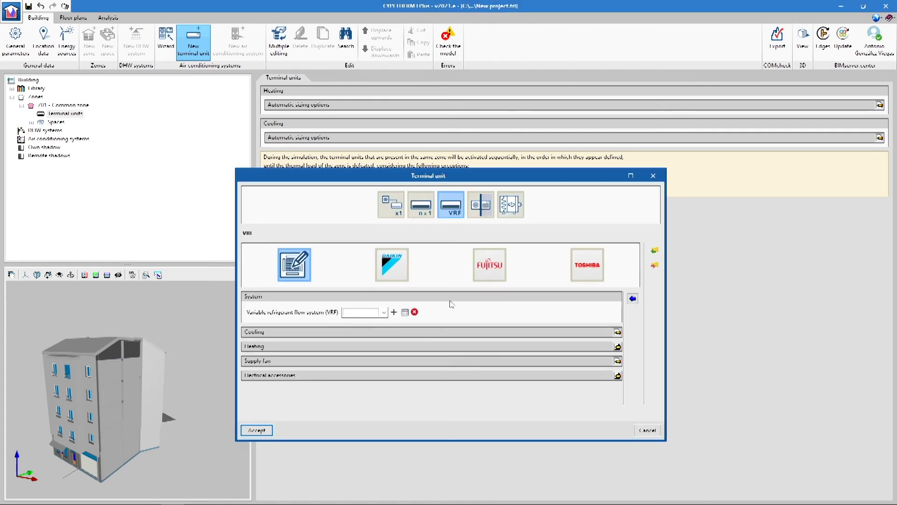
pyautogui.click(493, 269)
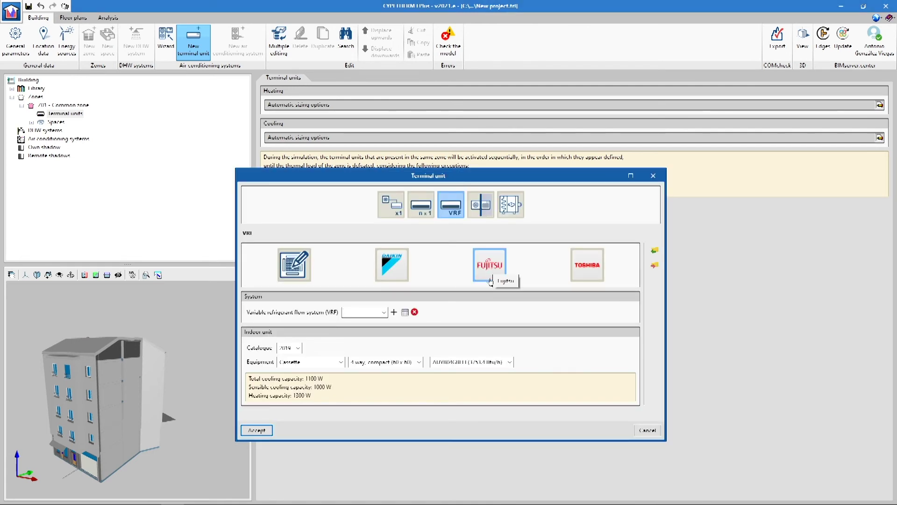
pyautogui.click(587, 272)
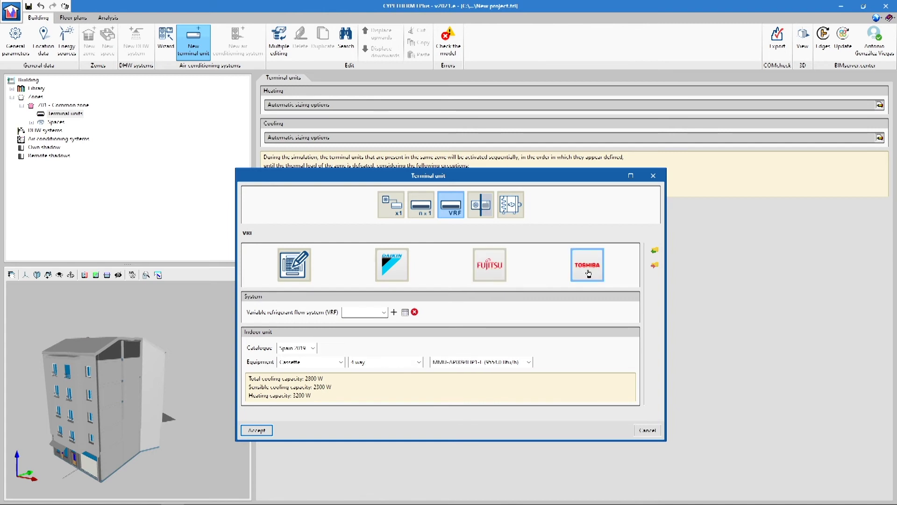
pyautogui.click(529, 361)
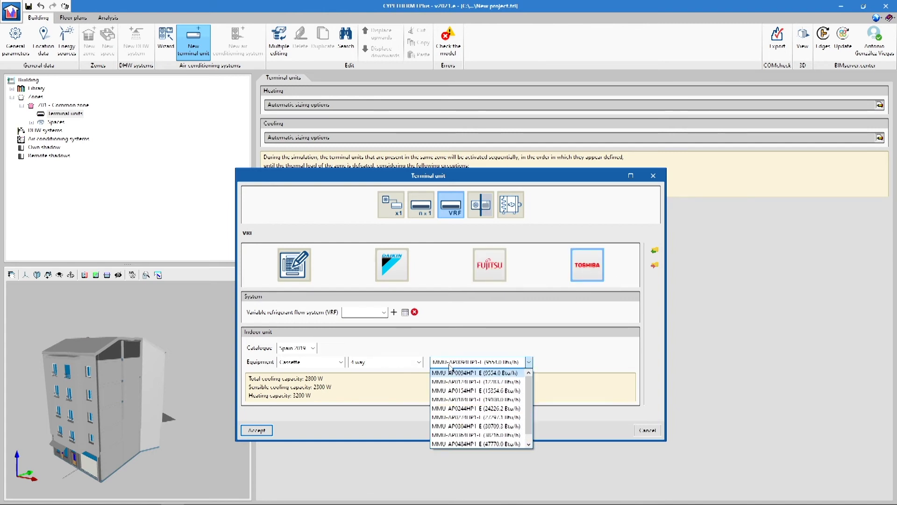
pyautogui.scroll(-1, 455, 383)
pyautogui.click(383, 427)
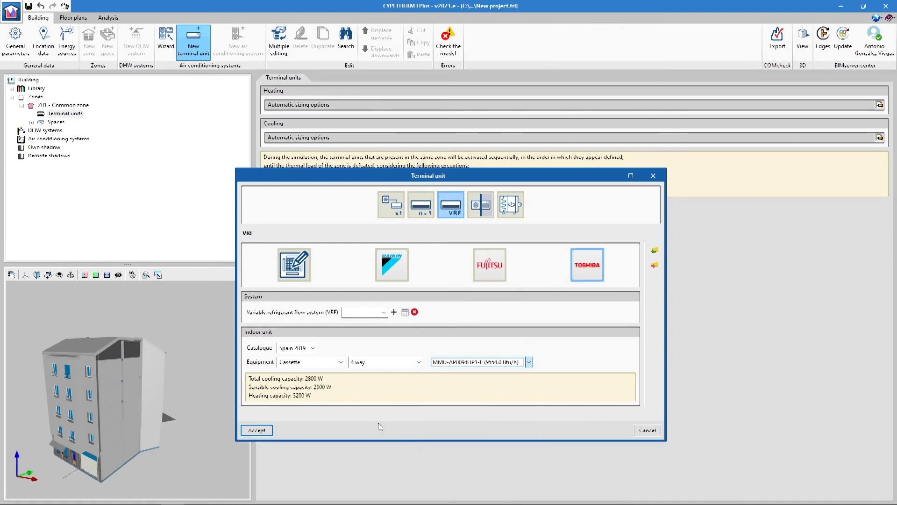
pyautogui.click(647, 430)
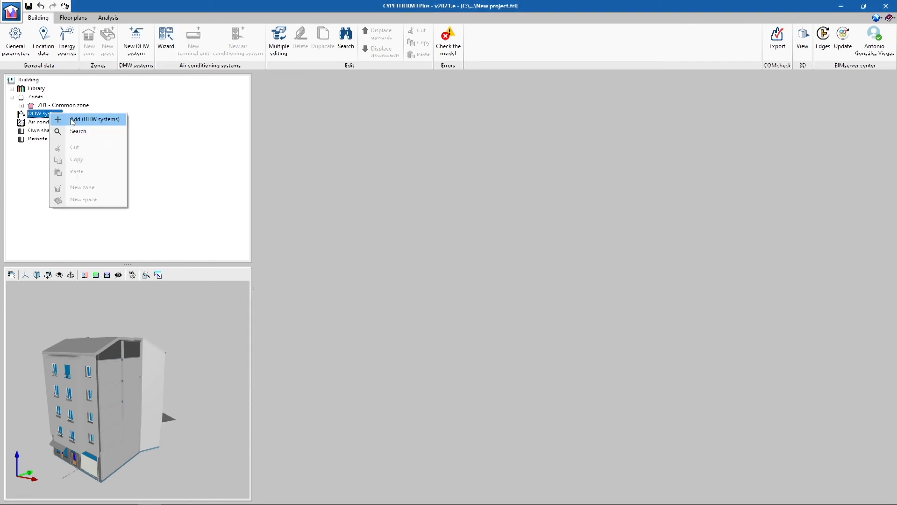
# Create a DHW system and define its production set as a Vaillant air-source heat pump with a uniSTOR storage tank
pyautogui.click(75, 120)
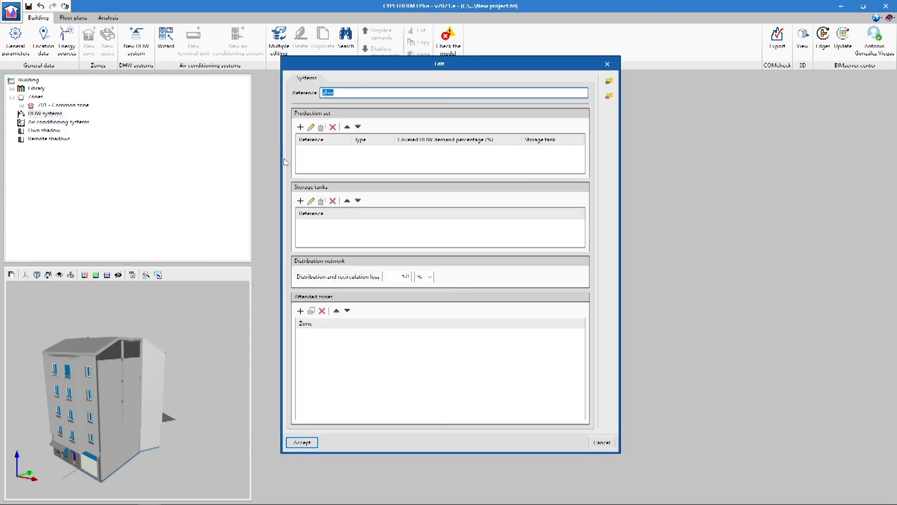
pyautogui.click(300, 127)
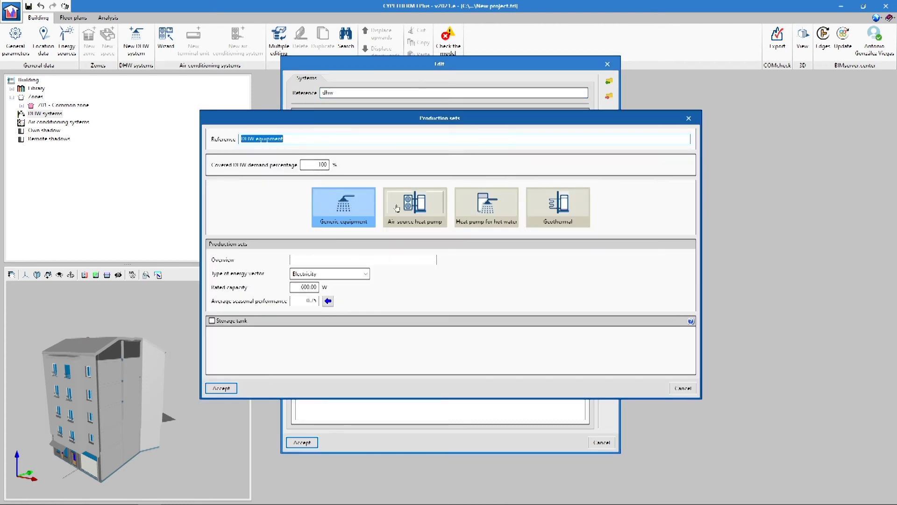
pyautogui.click(414, 206)
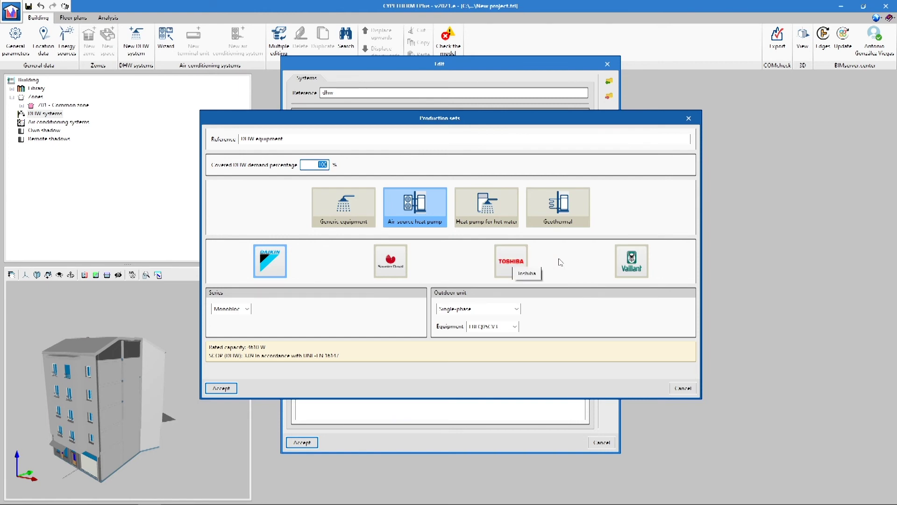
pyautogui.click(632, 265)
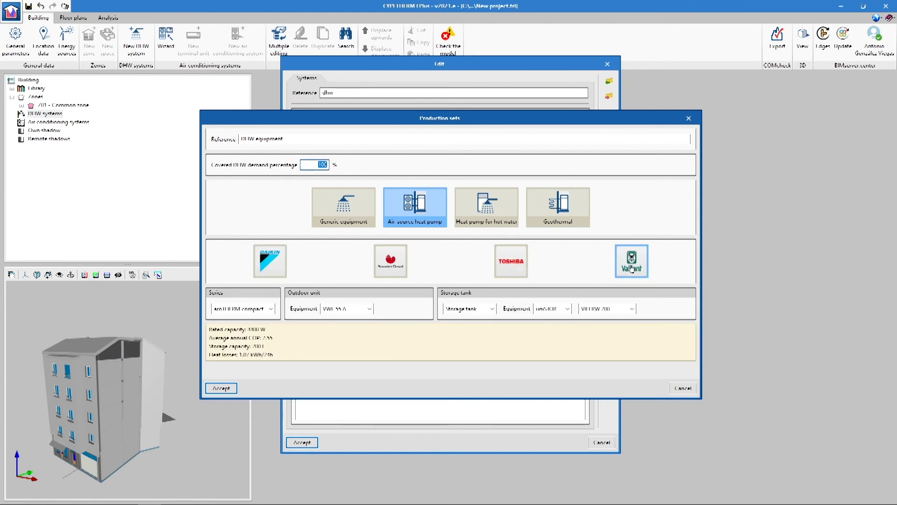
pyautogui.click(488, 312)
pyautogui.click(529, 312)
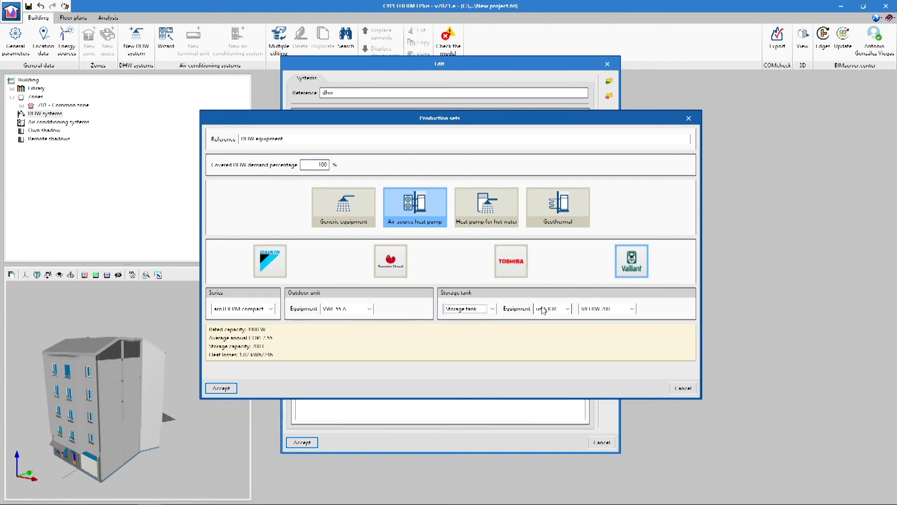
pyautogui.click(587, 309)
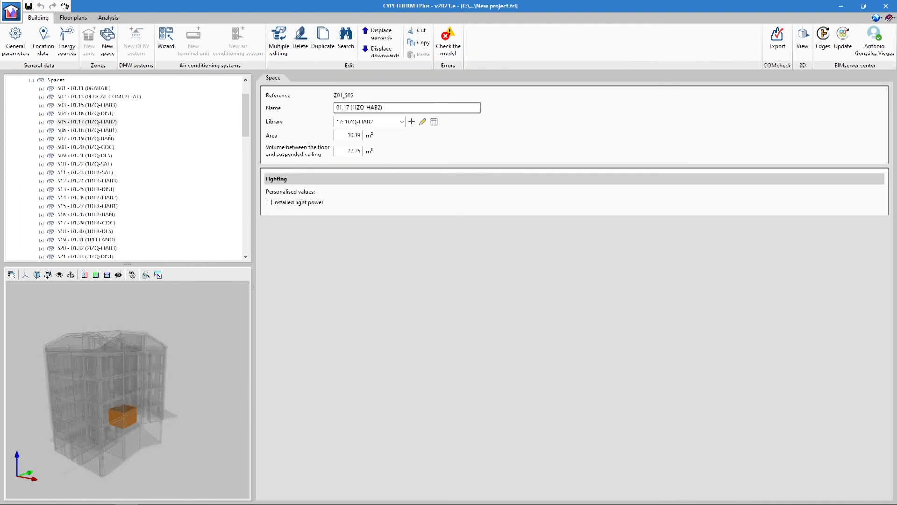
# View the floor plans, and check the simulation period dates in the calculation options, leaving the period limit off
pyautogui.click(70, 17)
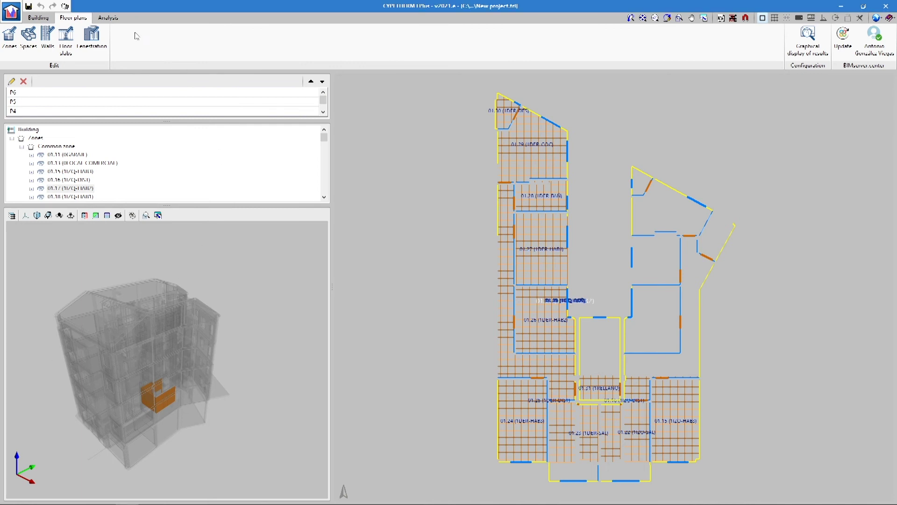
pyautogui.click(115, 21)
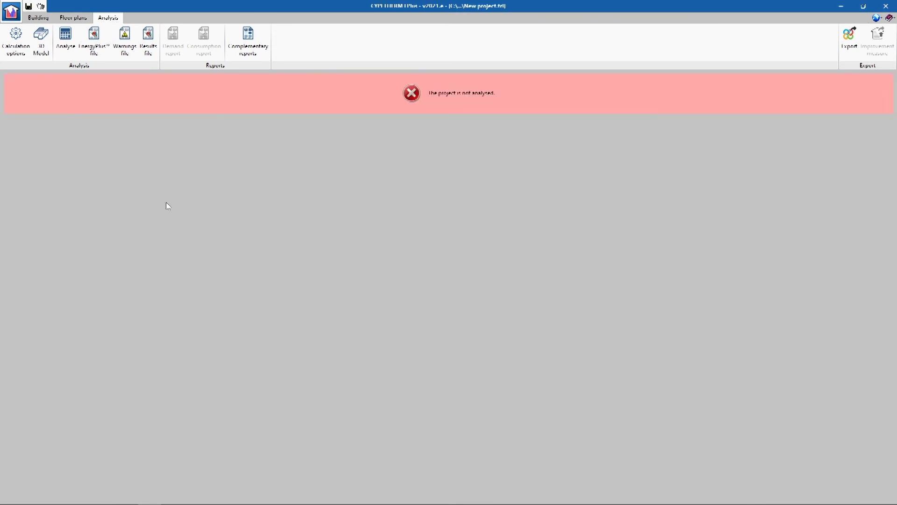
pyautogui.click(18, 49)
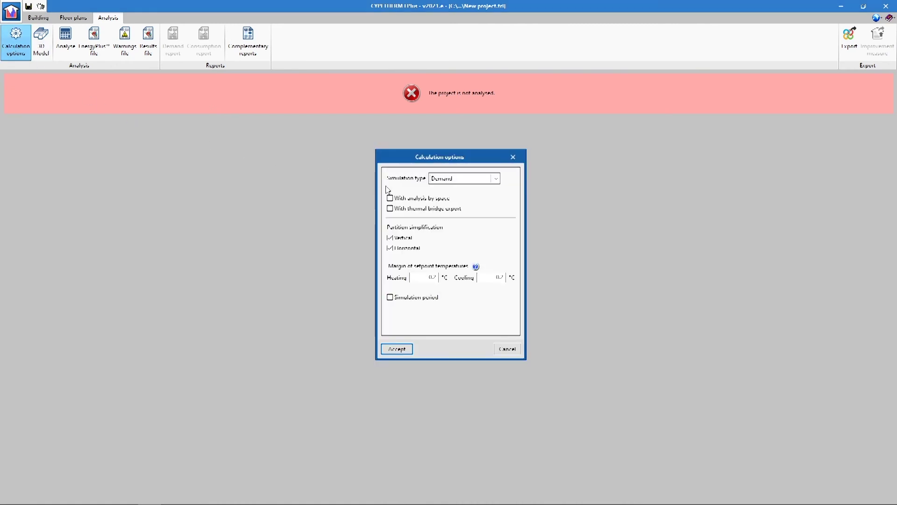
pyautogui.click(412, 297)
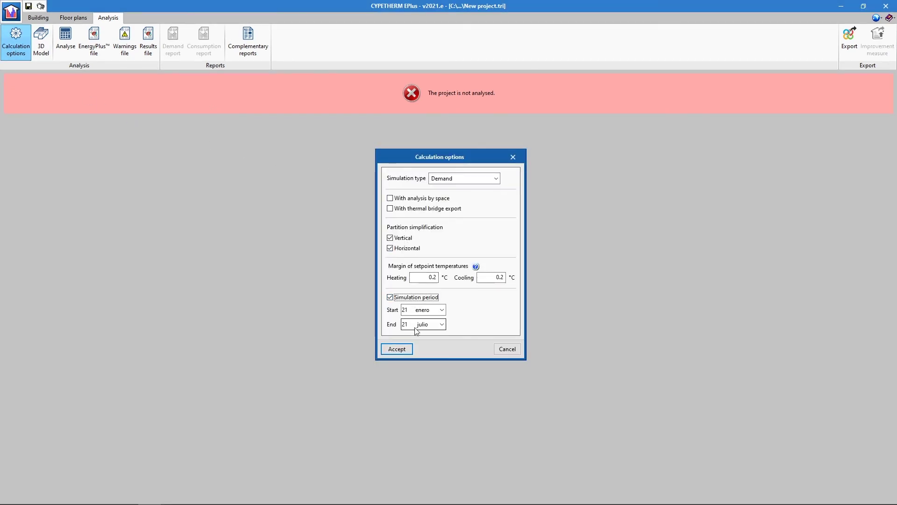
pyautogui.click(423, 298)
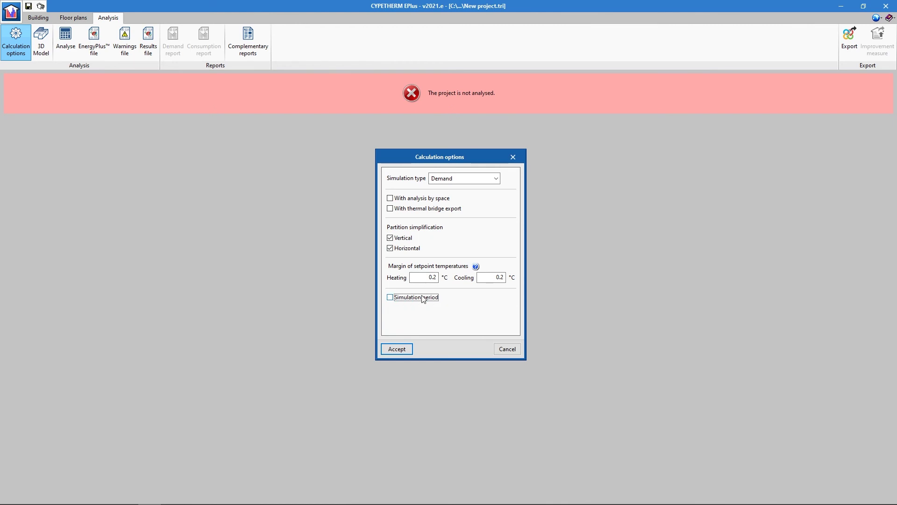
pyautogui.click(397, 349)
# Run the building analysis with the simulation type set to Demand/Consumption
pyautogui.click(66, 42)
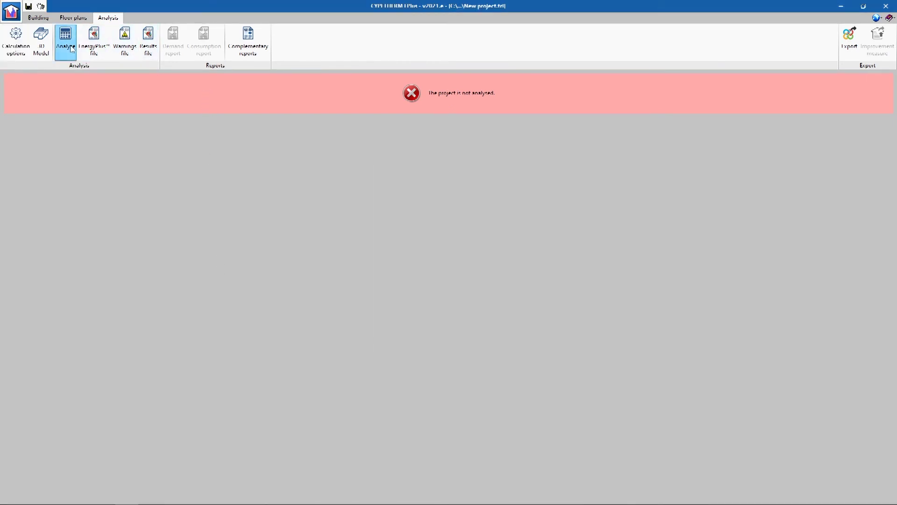
pyautogui.click(464, 179)
pyautogui.click(456, 196)
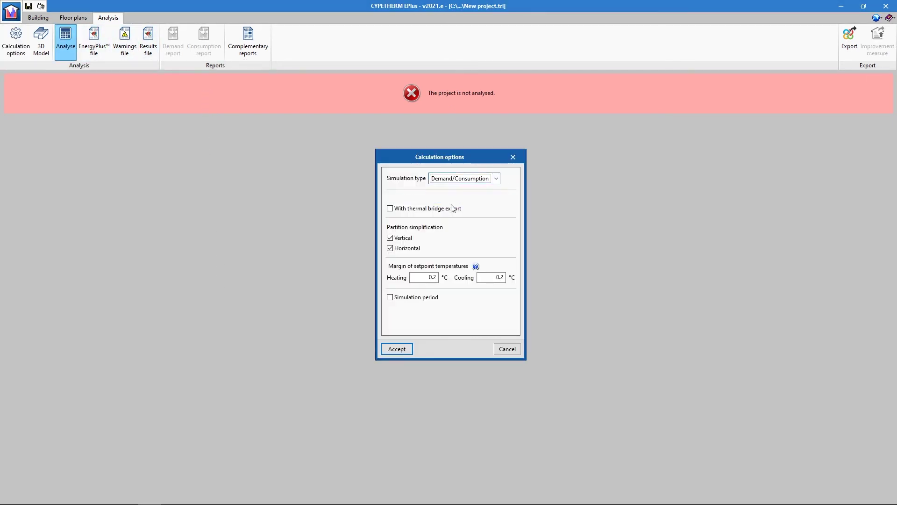
pyautogui.click(404, 351)
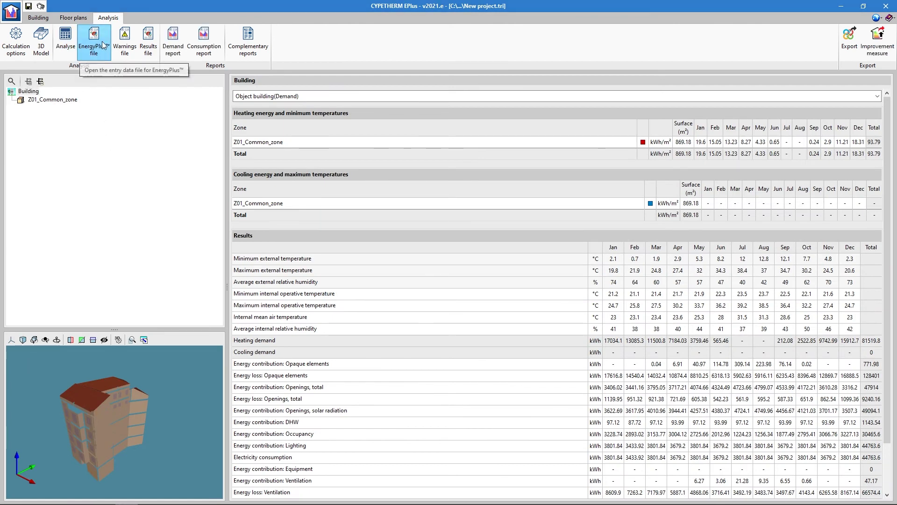
# Request the internal comfort complementary report and look through the building's monthly demand results
pyautogui.click(237, 43)
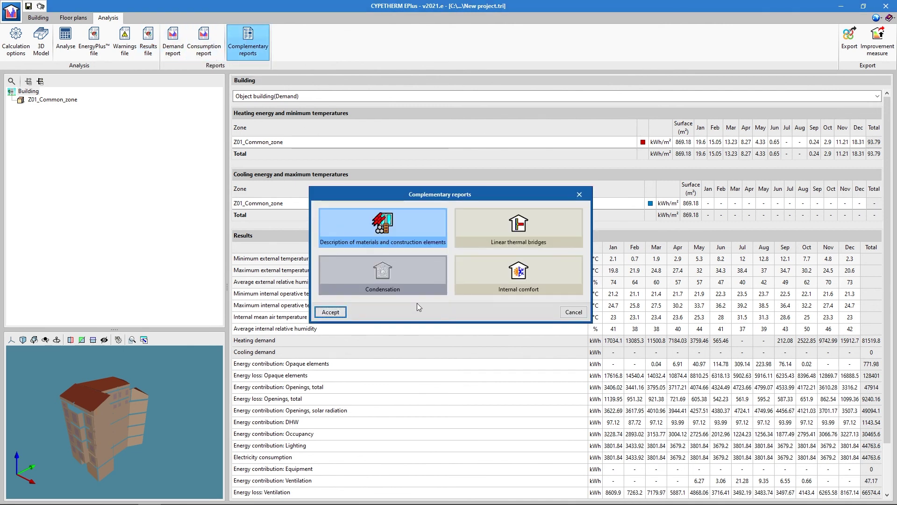
pyautogui.click(522, 275)
pyautogui.click(330, 313)
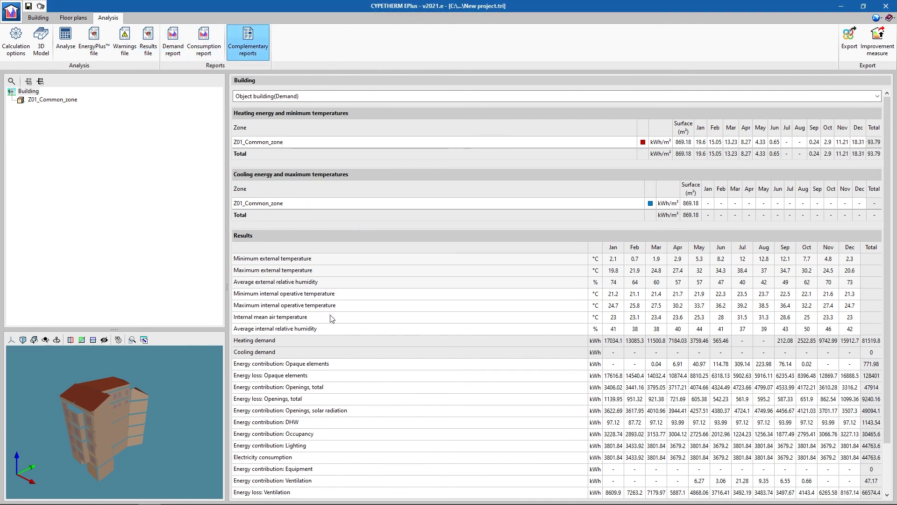
pyautogui.moveTo(890, 77); pyautogui.dragTo(896, 398)
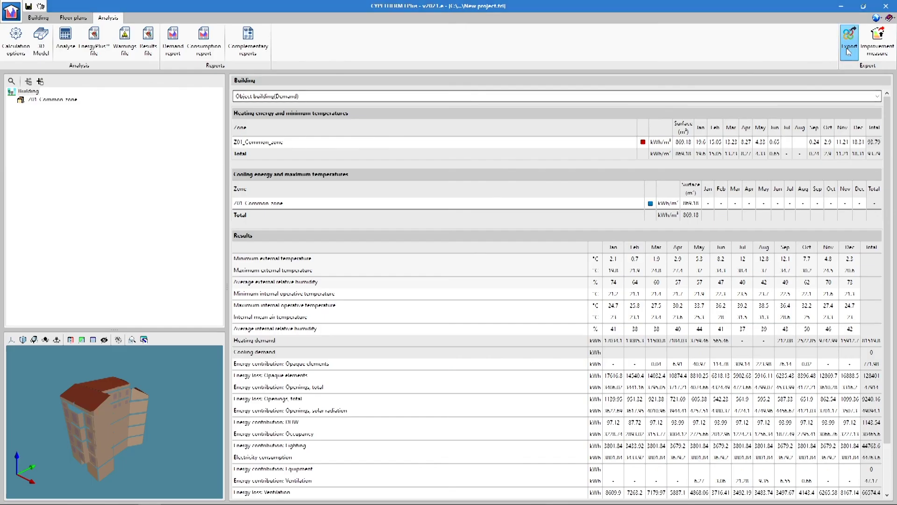
# Export the analysed project in IFC format to the BIM project with the file name Energy simulation (International)
pyautogui.click(848, 45)
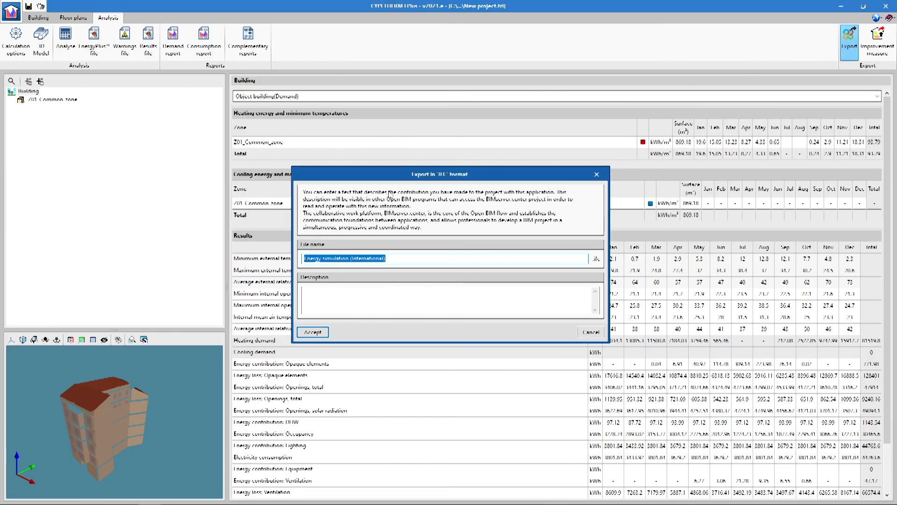
pyautogui.click(313, 332)
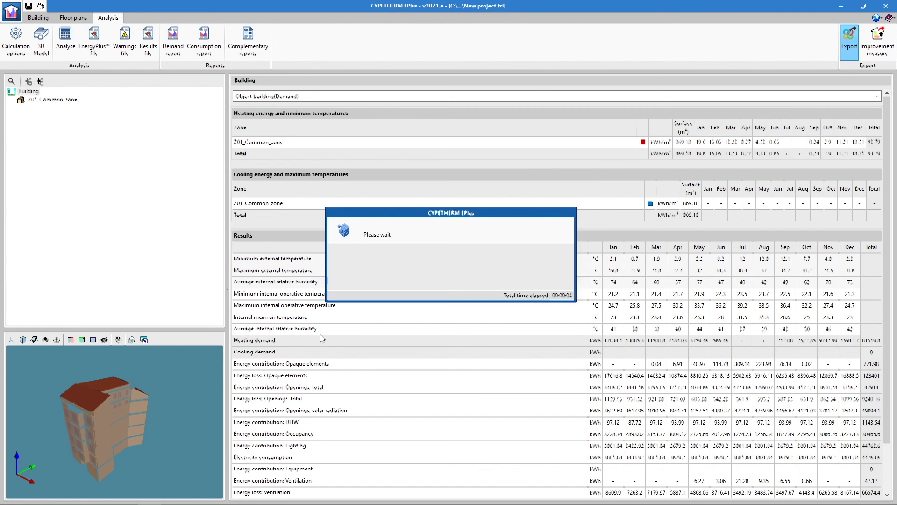
pyautogui.click(455, 282)
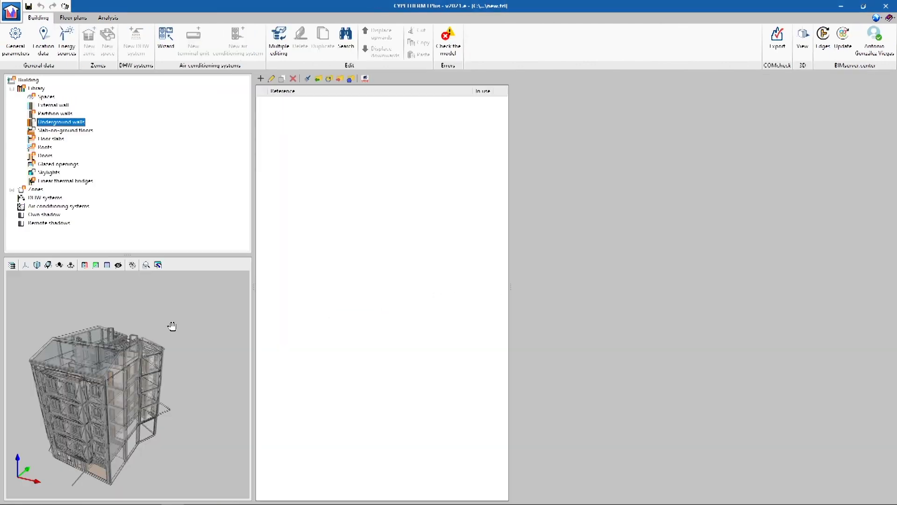
# Update the BIM model of the 20210225 test project, including the Architecture and Construction systems files and creating types for the elements
pyautogui.moveTo(170, 325)
pyautogui.mouseDown(button='middle')
pyautogui.moveTo(158, 324)
pyautogui.moveTo(184, 326)
pyautogui.moveTo(173, 314)
pyautogui.moveTo(164, 320)
pyautogui.mouseUp(button='middle')
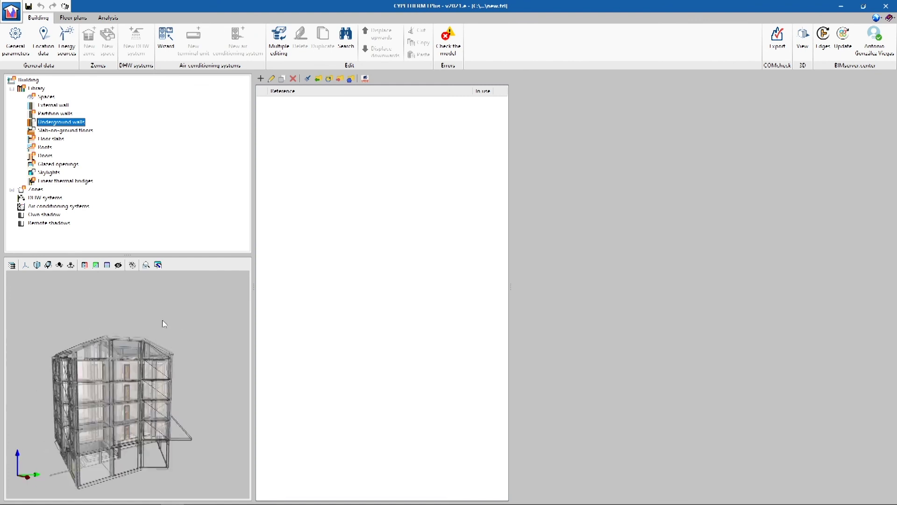
pyautogui.click(12, 89)
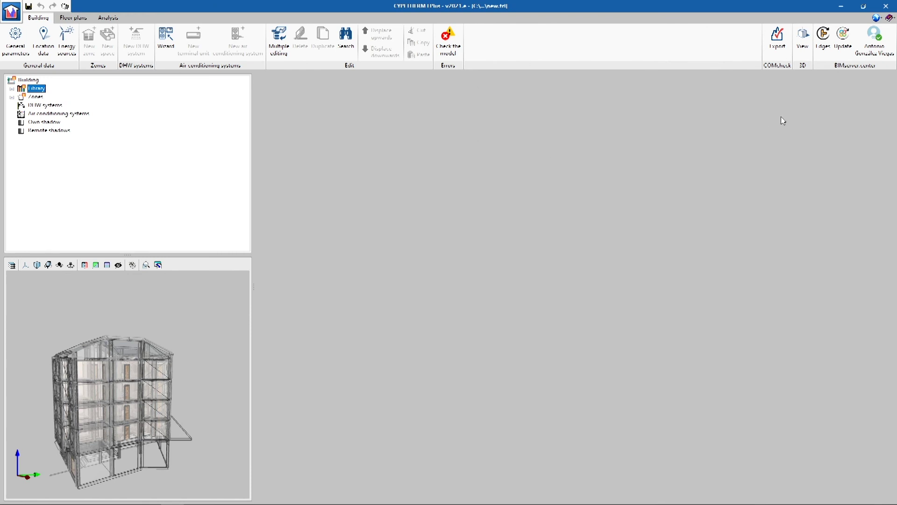
pyautogui.click(845, 48)
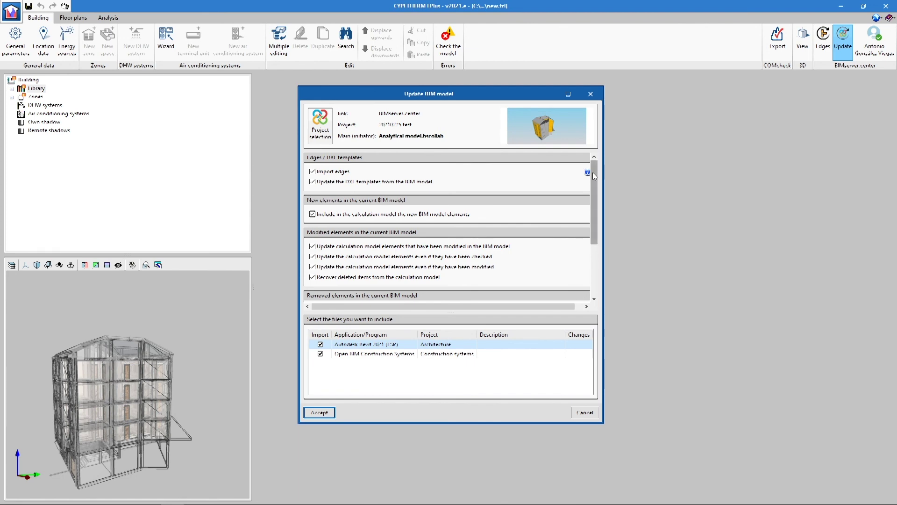
pyautogui.moveTo(593, 172); pyautogui.dragTo(591, 244)
pyautogui.moveTo(609, 430); pyautogui.dragTo(665, 486)
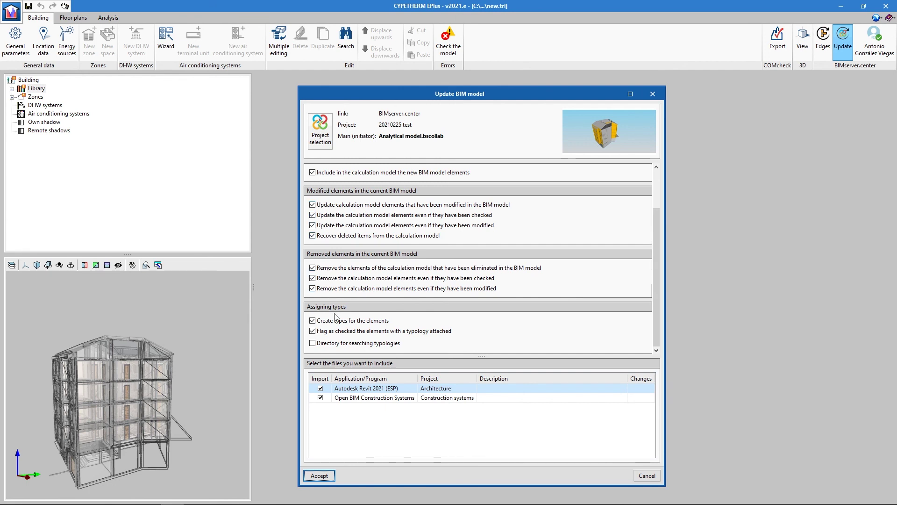
pyautogui.click(320, 475)
pyautogui.click(396, 336)
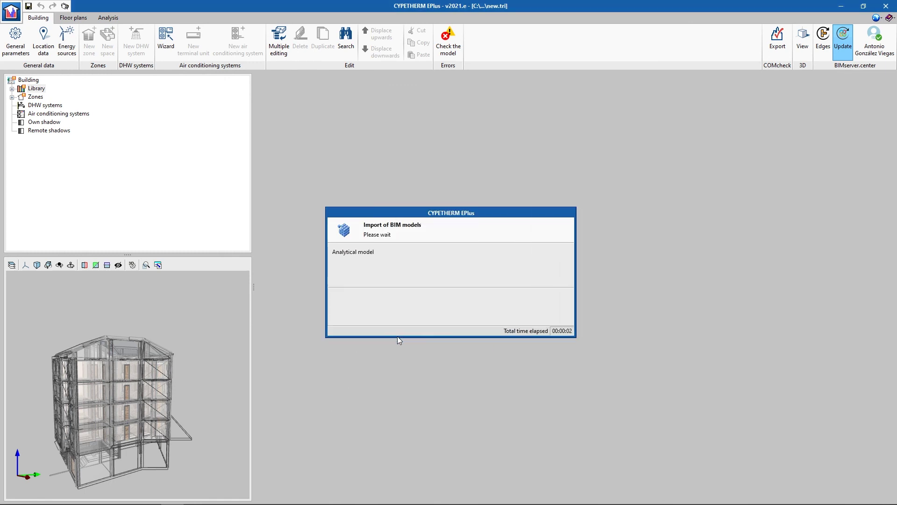